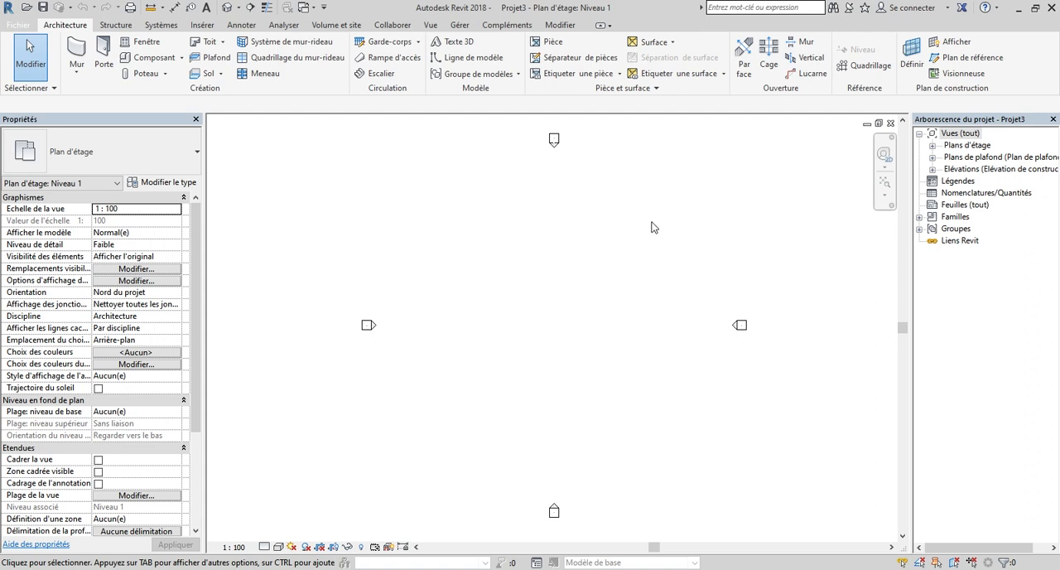
scroll(447, 258, "down", 2)
scroll(459, 281, "up", 1)
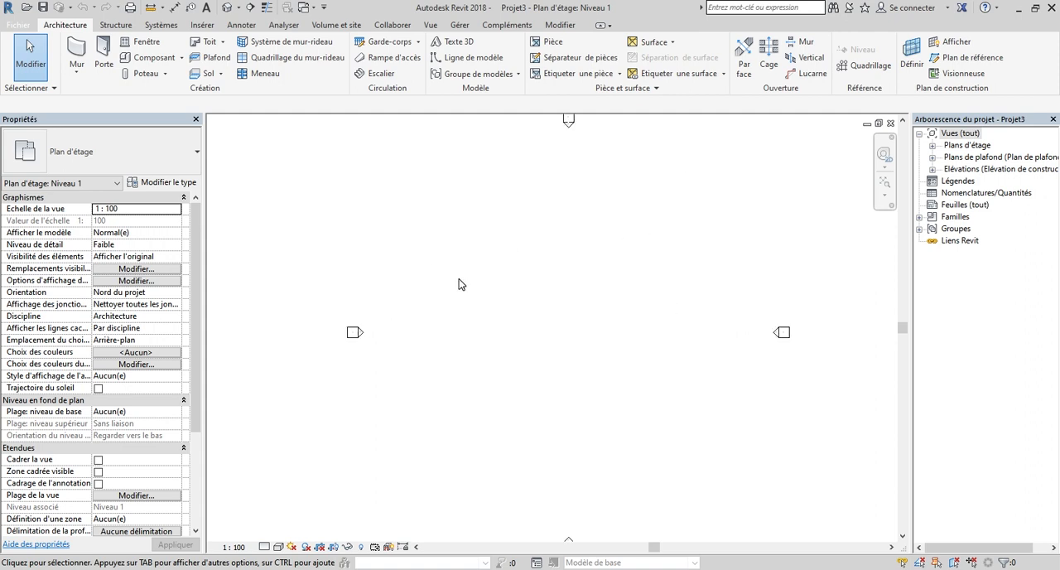
scroll(485, 327, "down", 1)
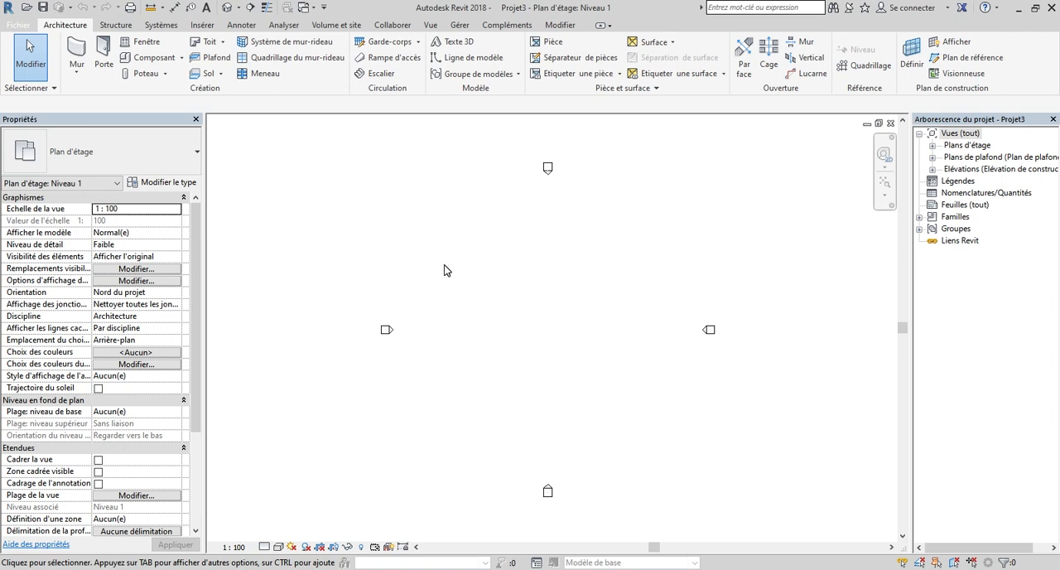
Step: Set the project's length units to metres with four decimals and accept the unit settings
key("u")
key("n")
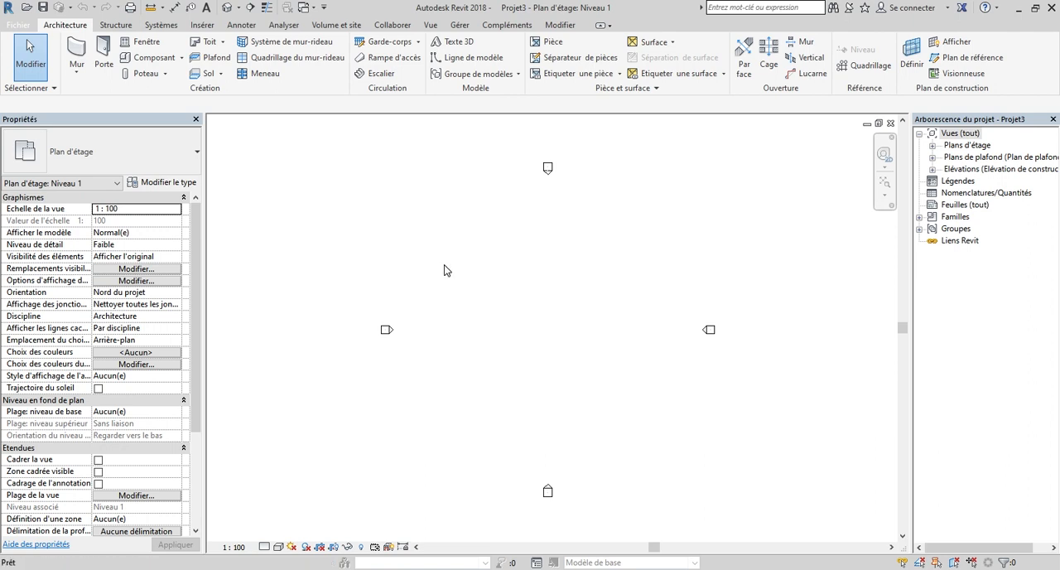
left_click(717, 191)
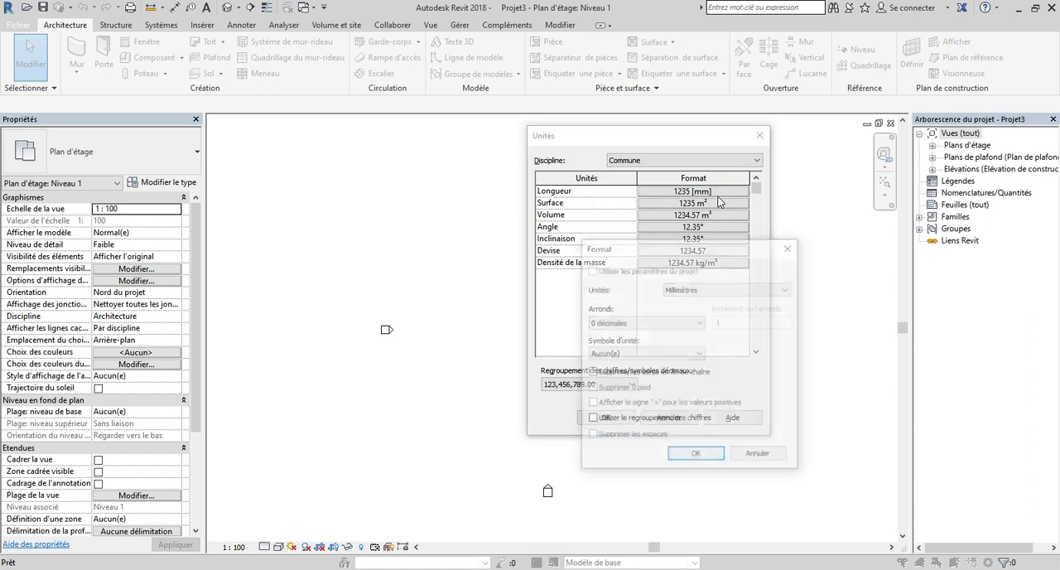
left_click(720, 288)
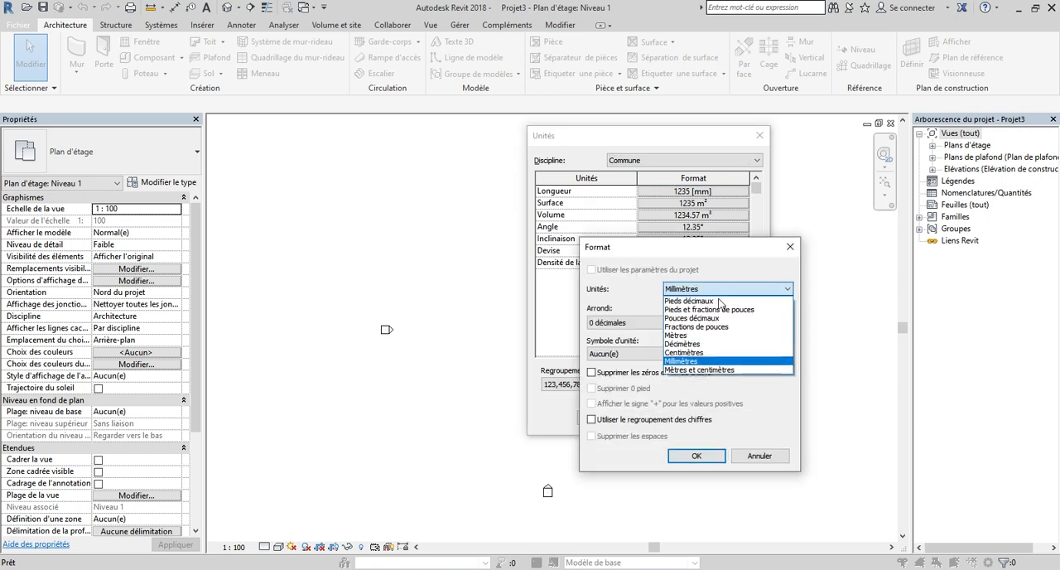
left_click(687, 343)
left_click(706, 289)
left_click(687, 335)
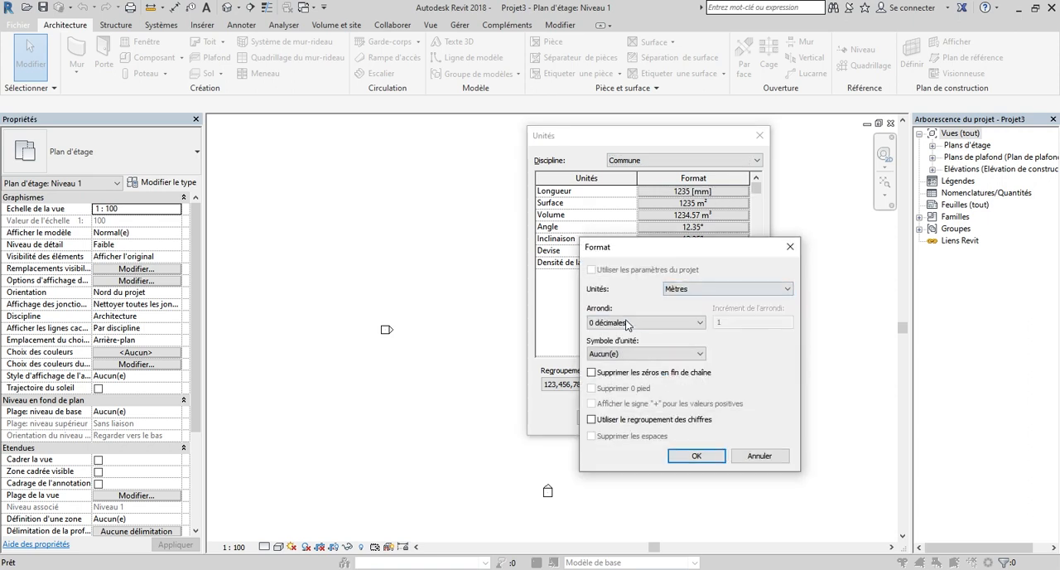
left_click(654, 323)
left_click(619, 382)
left_click(696, 456)
left_click(606, 418)
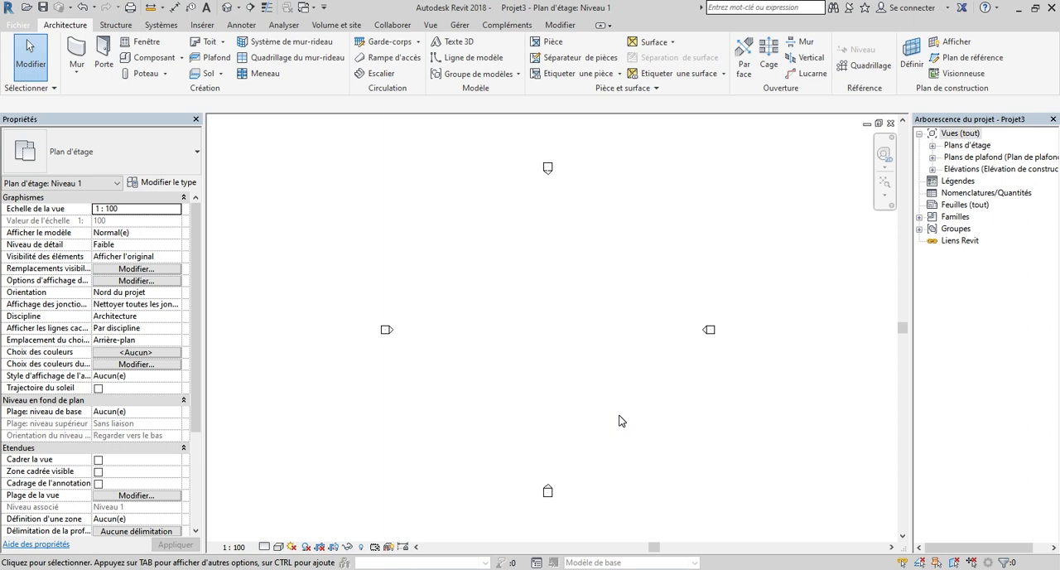
Step: Start an architectural wall on the Niveau 1 floor plan with an unconstrained height of 3.5 m
left_click(932, 147)
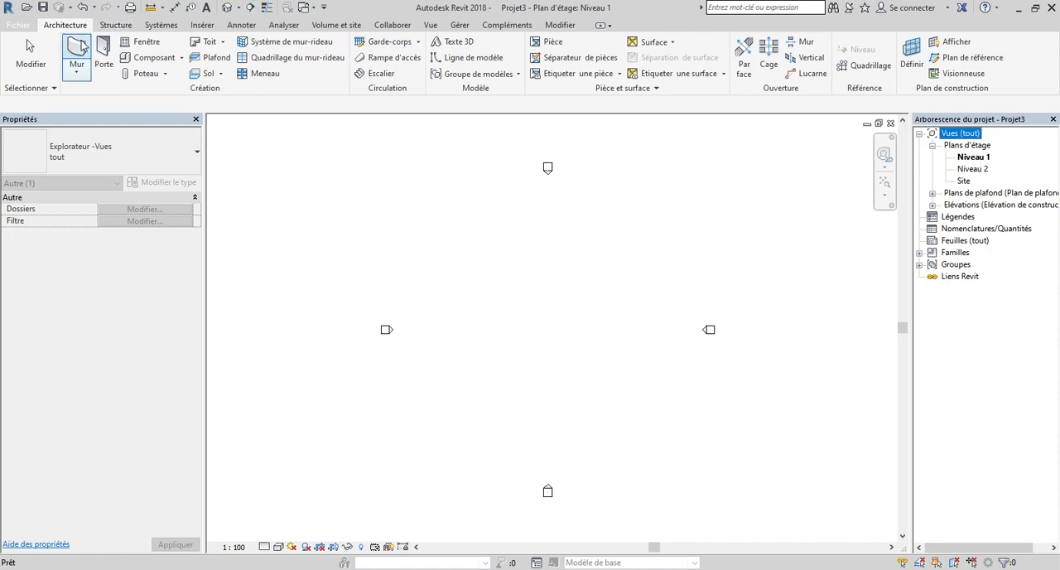
left_click(77, 68)
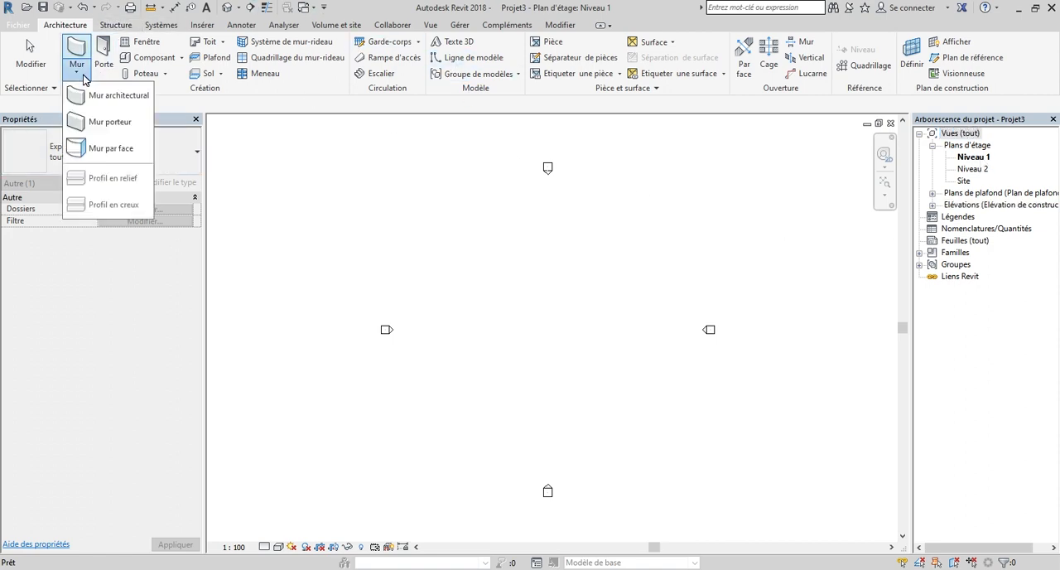
left_click(86, 96)
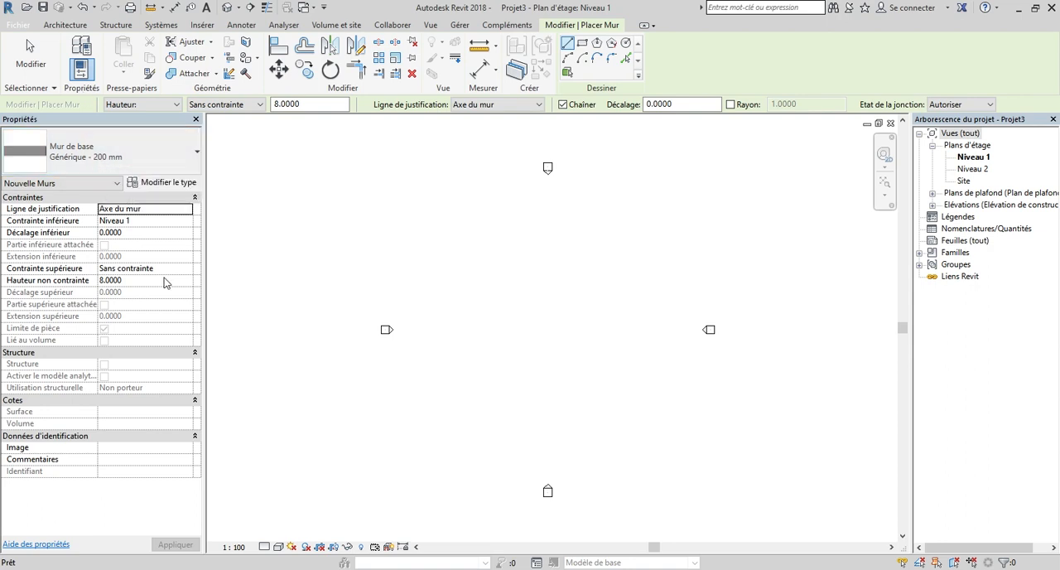
double_click(282, 104)
key("BackSpace")
type("3")
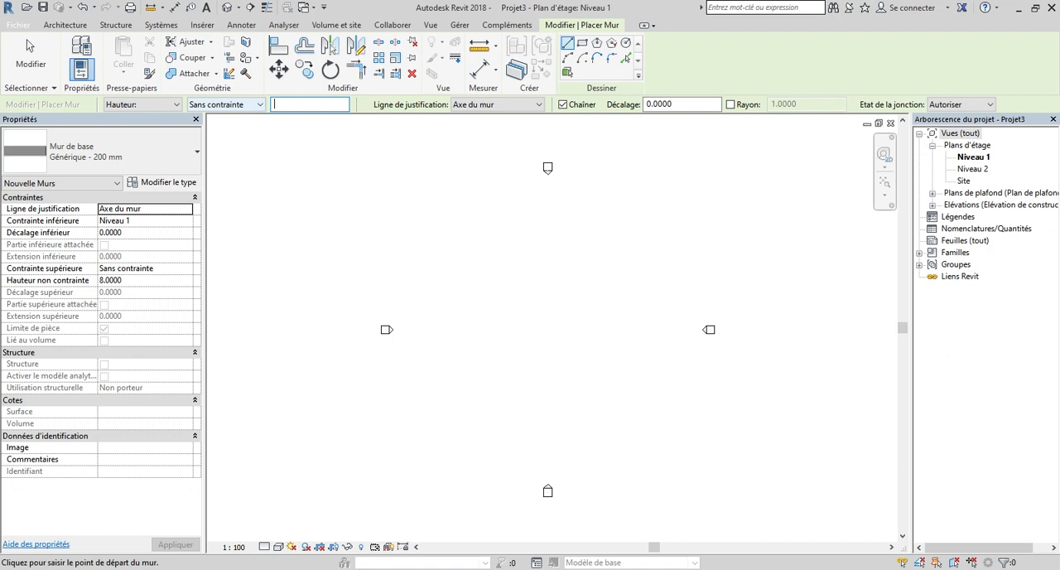
type(".5")
key("Return")
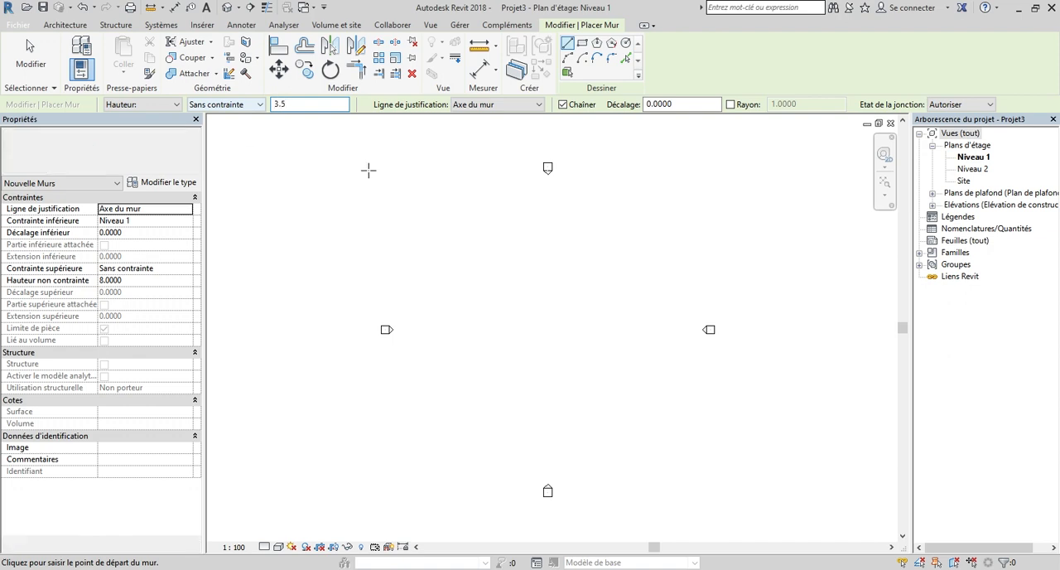
Step: Draw a rectangular outline of walls about 11 m wide and 12 m high between the elevation markers
left_click(584, 44)
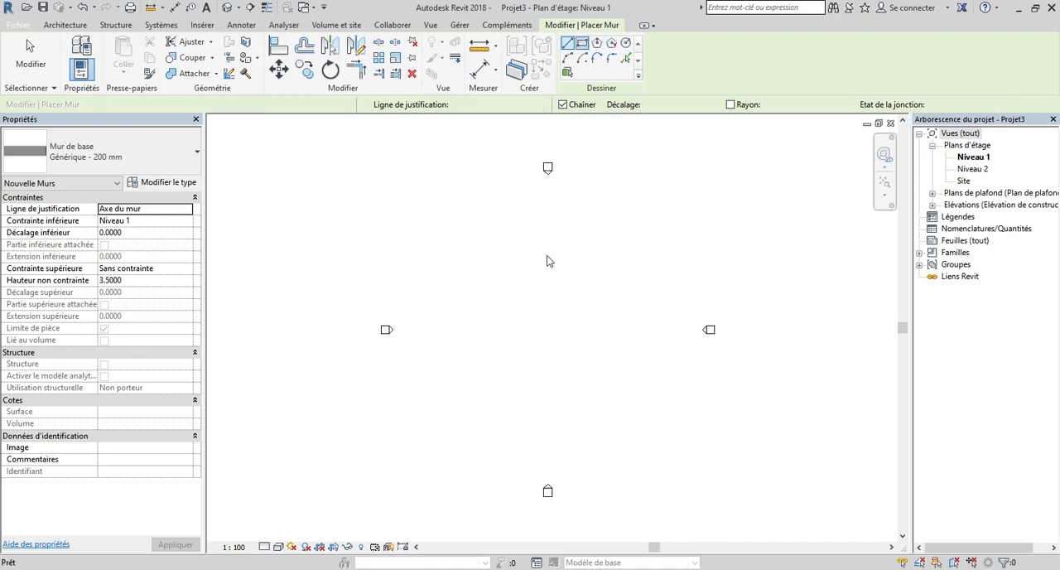
left_click(489, 251)
scroll(564, 341, "up", 2)
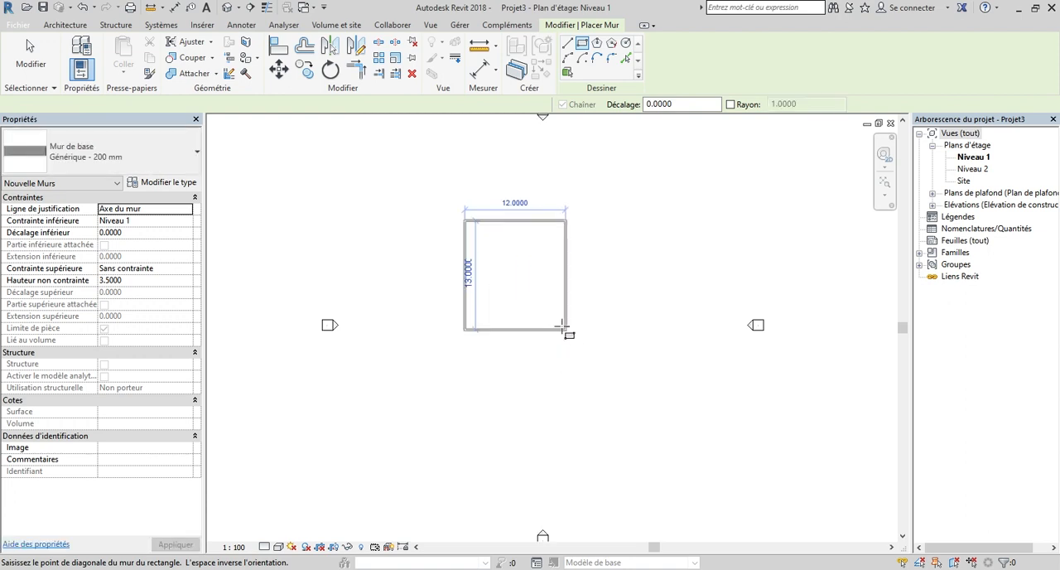
left_click(559, 321)
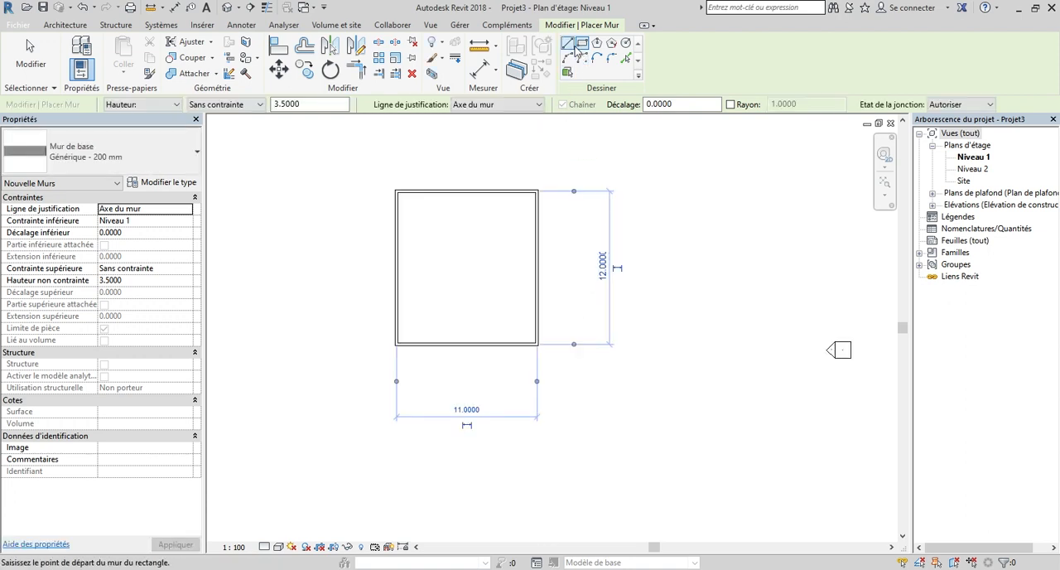
Step: Draw a chain of straight walls forming an L-shaped room about 5.9 m wide against the rectangle's east wall
left_click(568, 42)
left_click(537, 239)
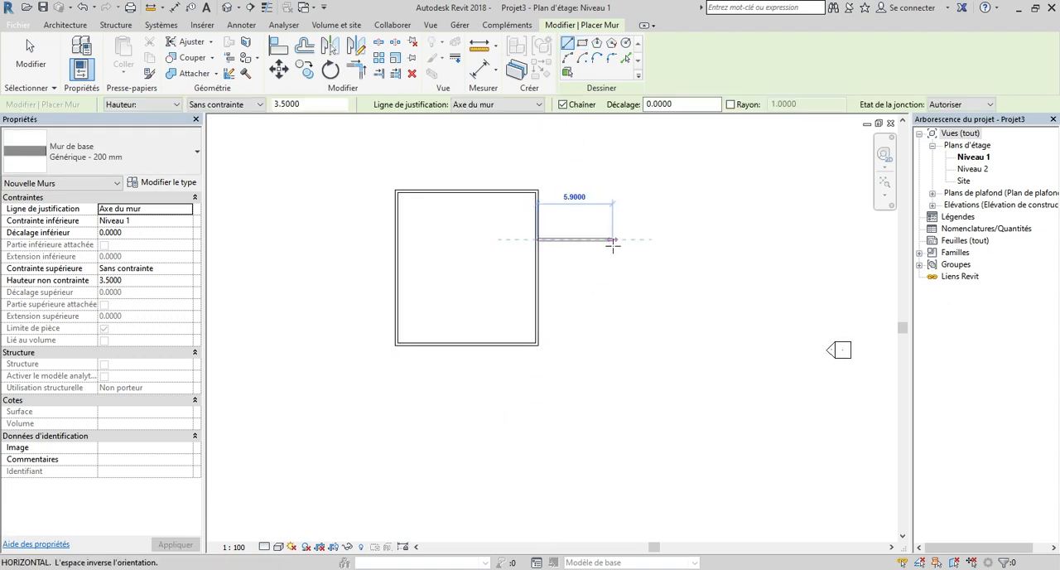
left_click(611, 276)
left_click(585, 287)
left_click(585, 288)
left_click(566, 321)
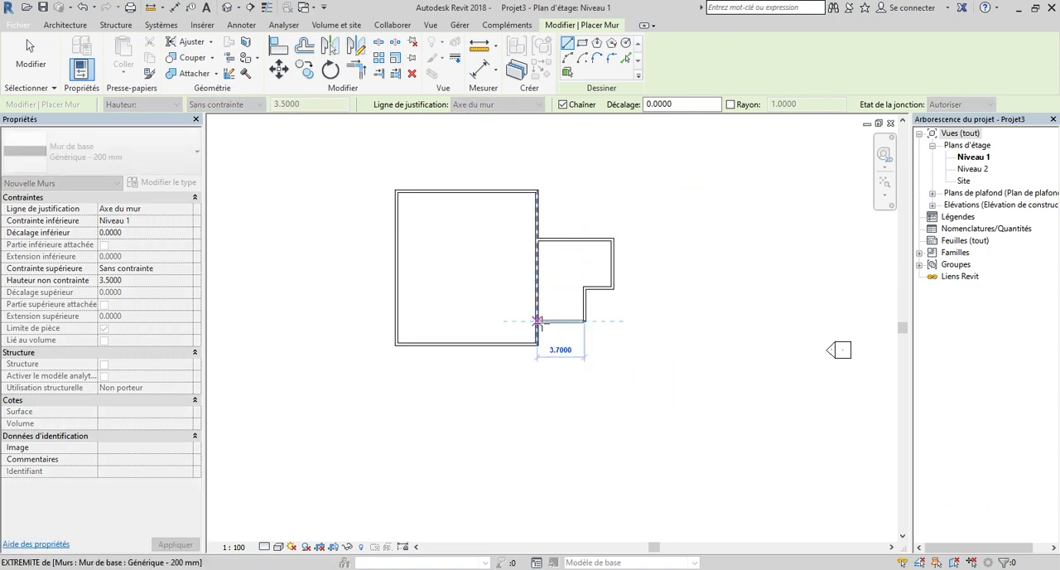
left_click(541, 320)
key("Escape")
key("Escape")
scroll(612, 245, "up", 3)
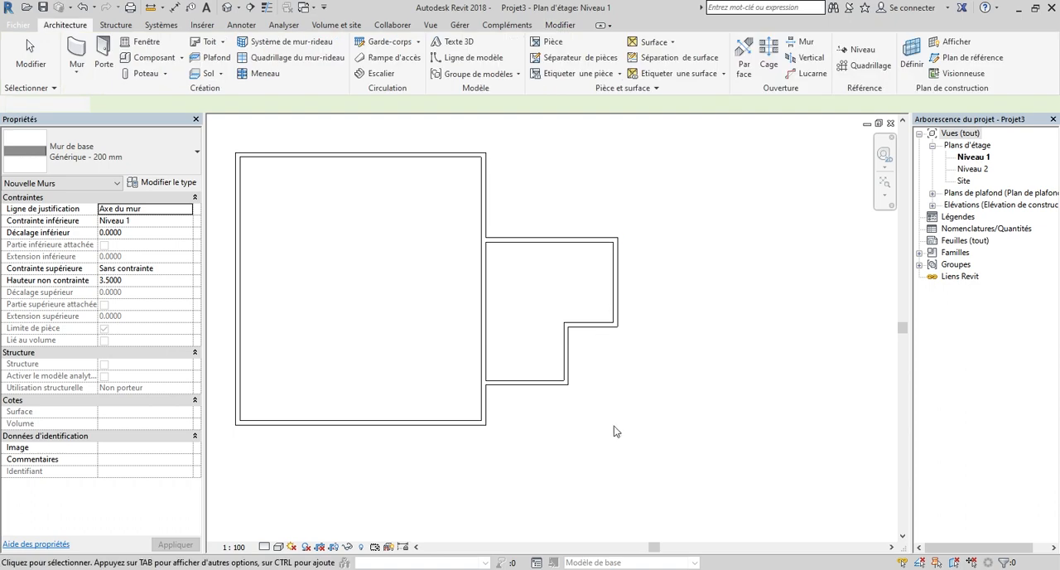
scroll(661, 442, "down", 2)
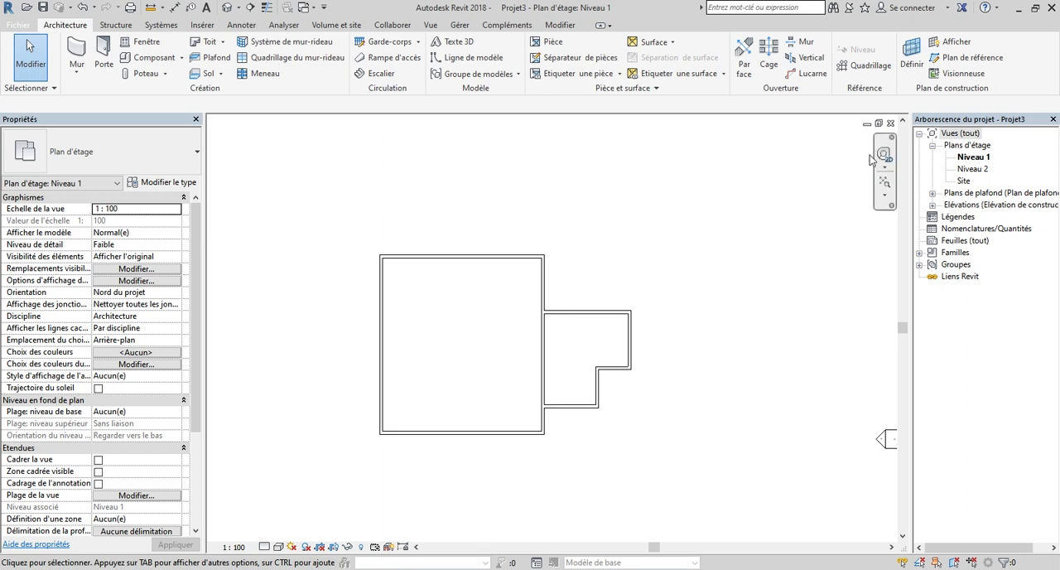
Step: Delete the Niveau 1 and Niveau 2 ceiling plan views from the project
left_click(933, 193)
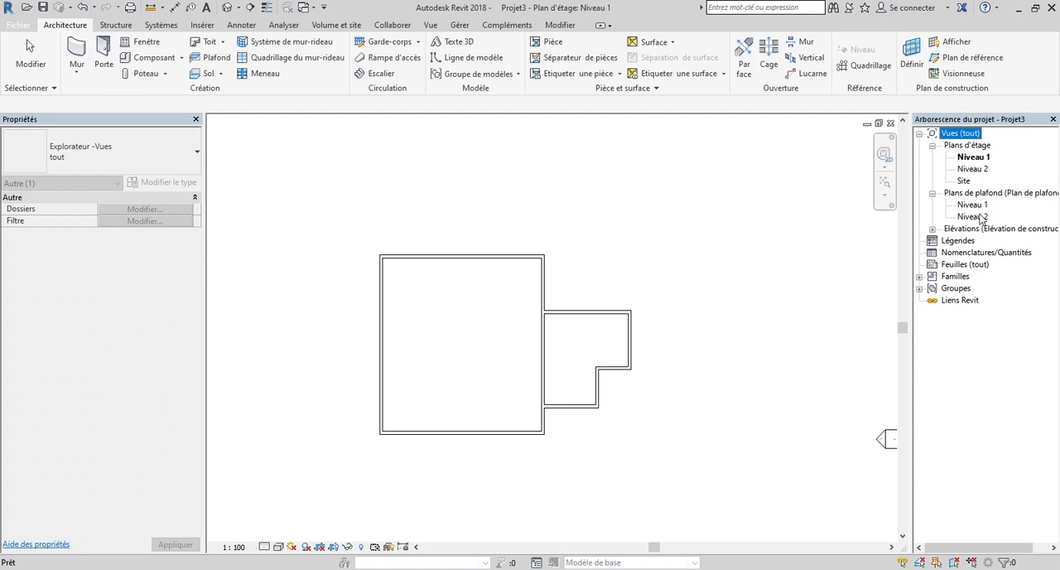
left_click(976, 206)
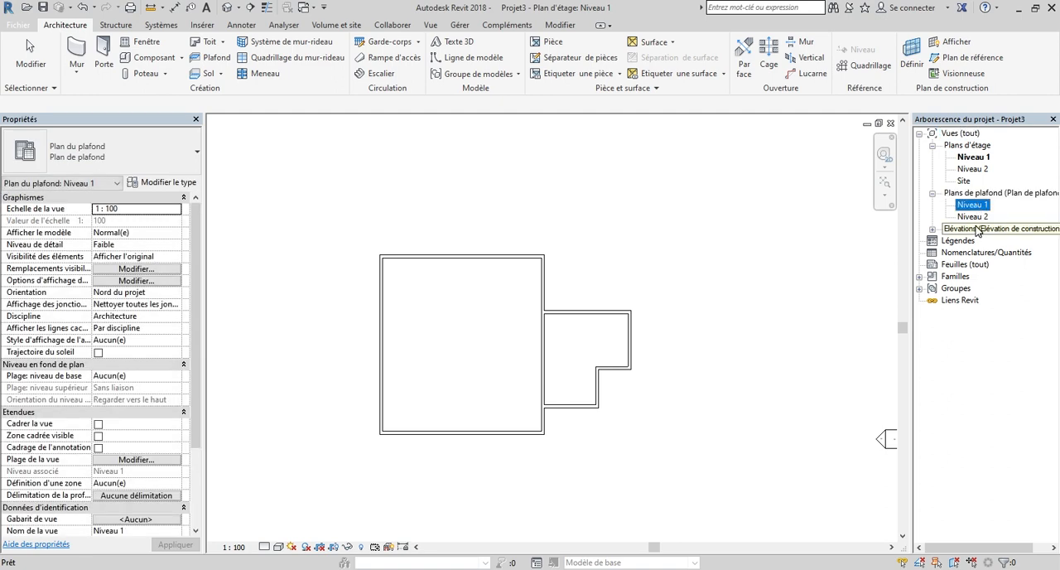
left_click(980, 217, "ctrl")
right_click(982, 219)
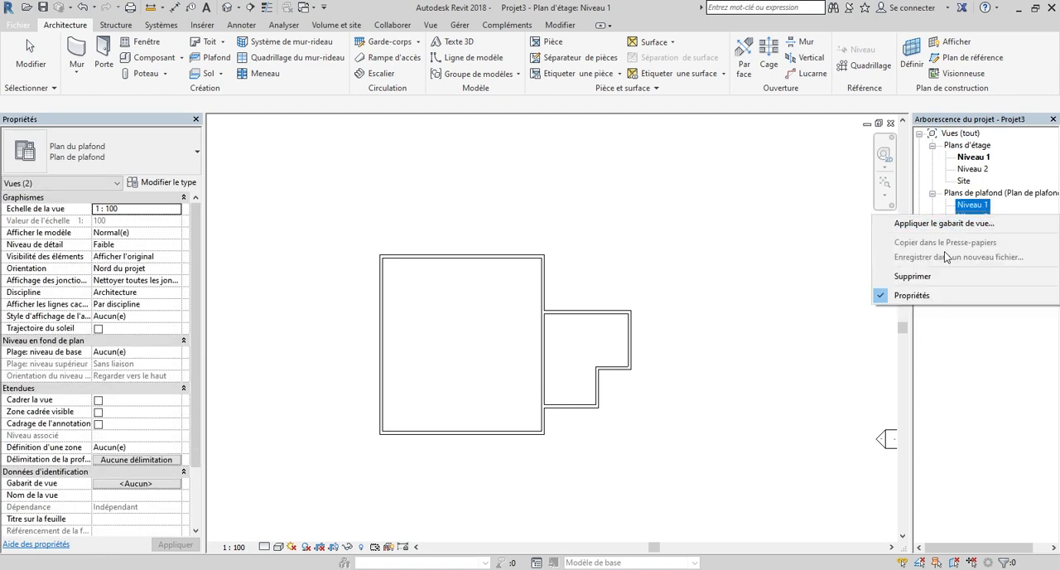
left_click(924, 277)
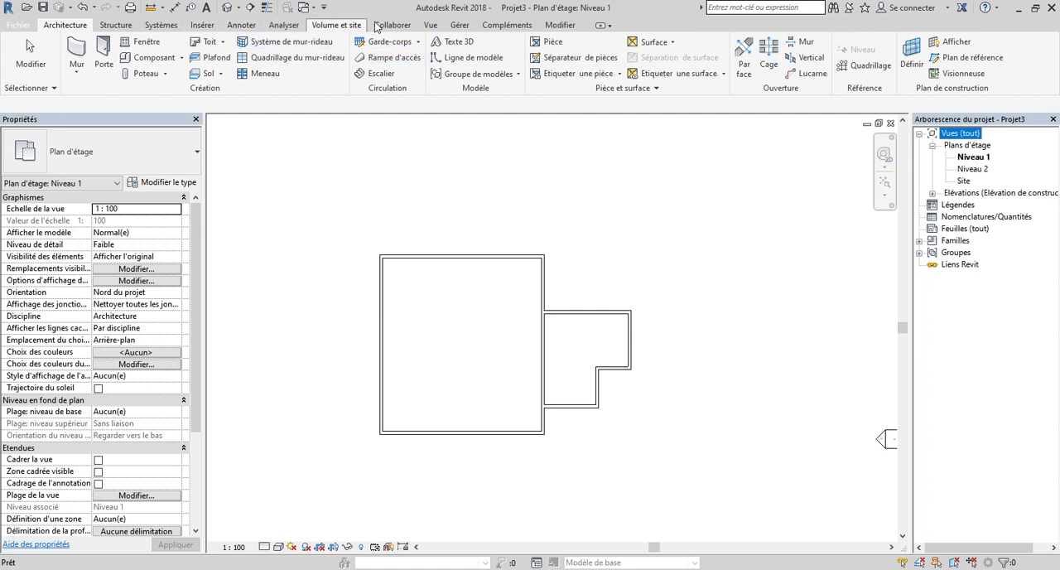
Step: Create a new ceiling plan view for Niveau 1 and select it among the project's ceiling plans
left_click(430, 26)
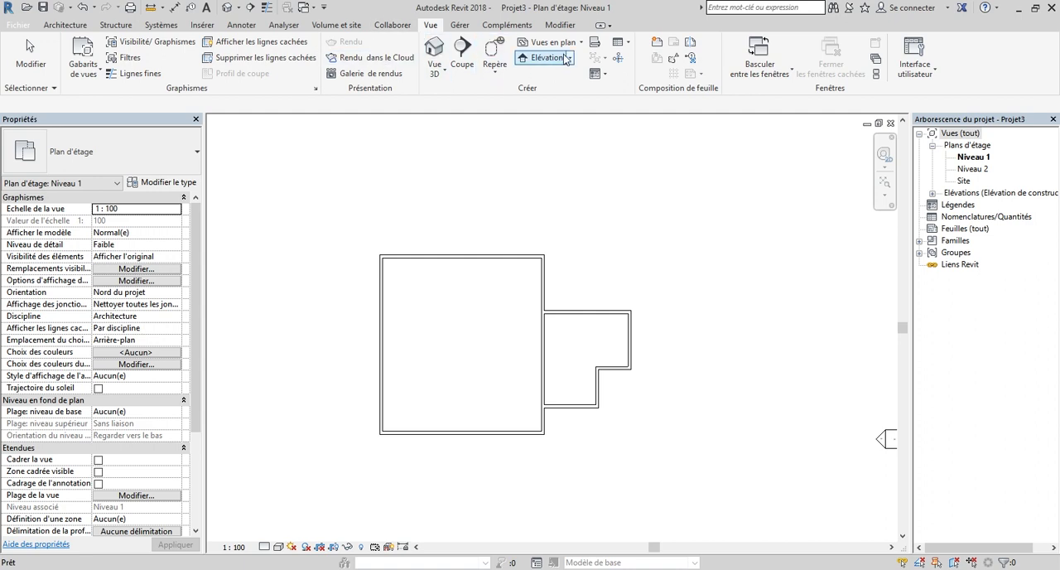
left_click(583, 42)
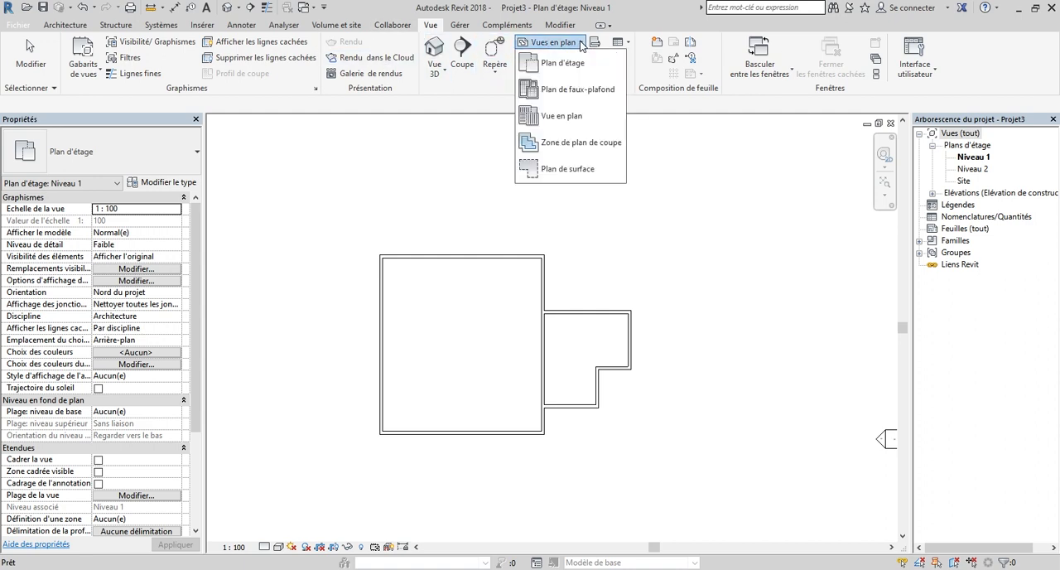
left_click(592, 100)
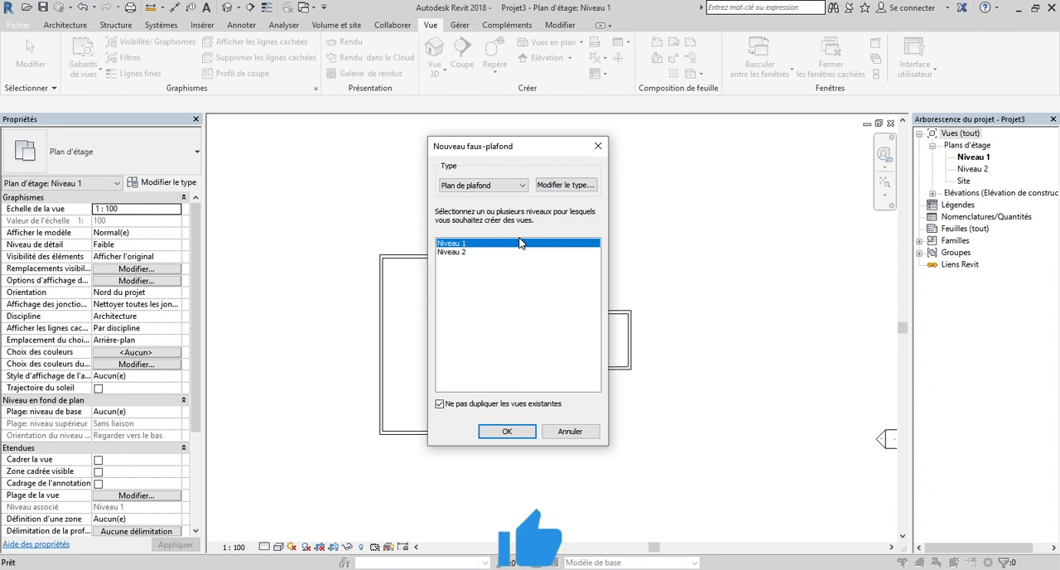
left_click(530, 432)
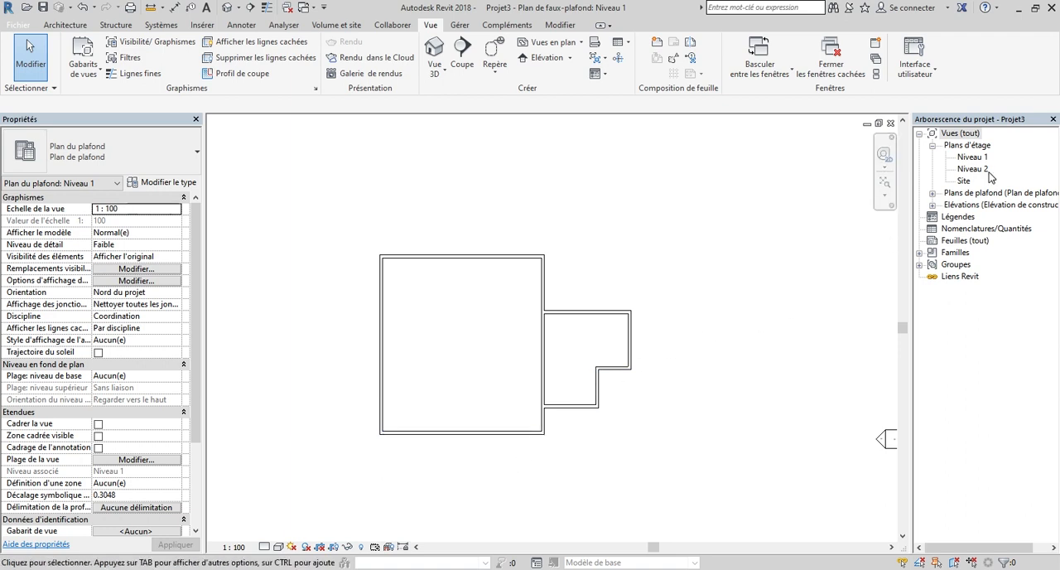
left_click(934, 193)
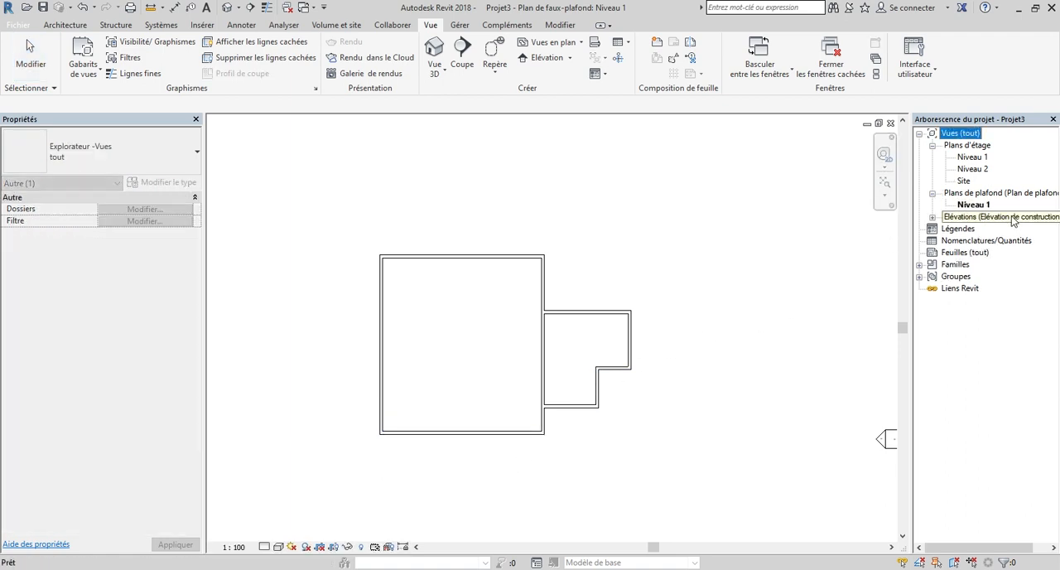
left_click(974, 205)
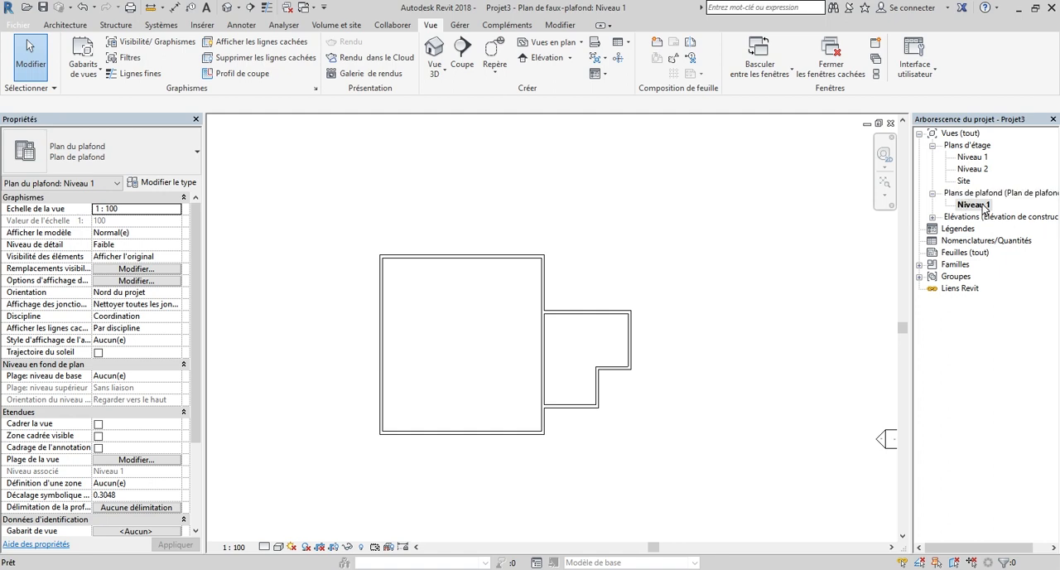
Step: Start a new ceiling in the Niveau 1 ceiling plan using a sketched boundary
left_click(66, 26)
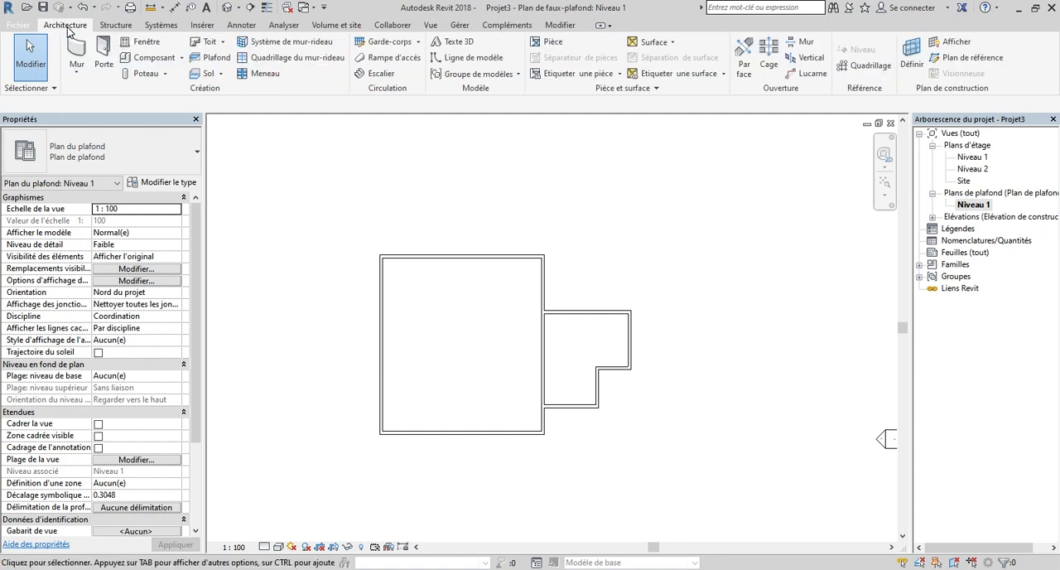
left_click(206, 62)
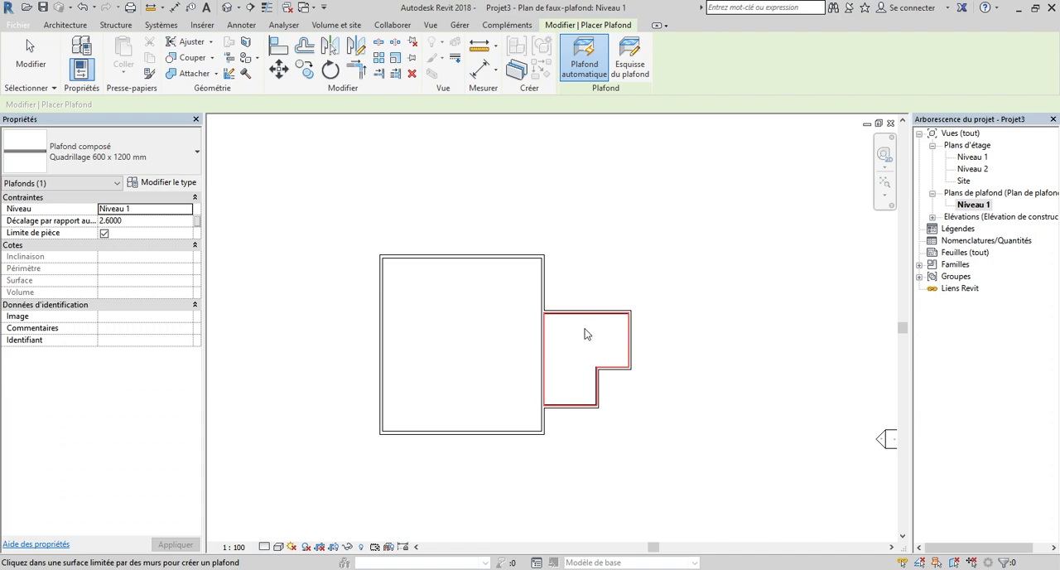
left_click(634, 64)
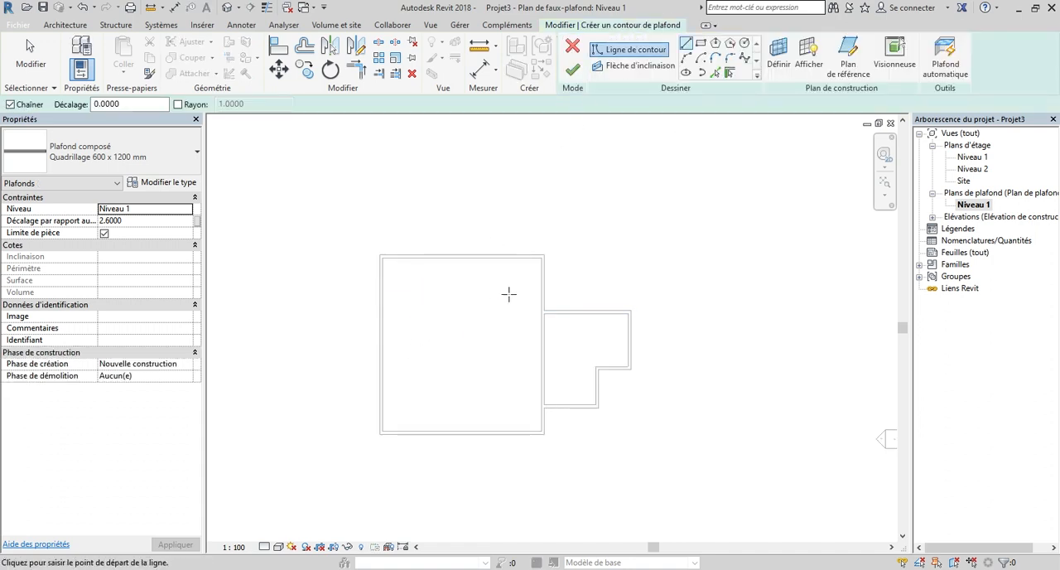
Step: Choose the Quadrillage 600 x 1200 mm composed ceiling type and open its layer structure
left_click(126, 157)
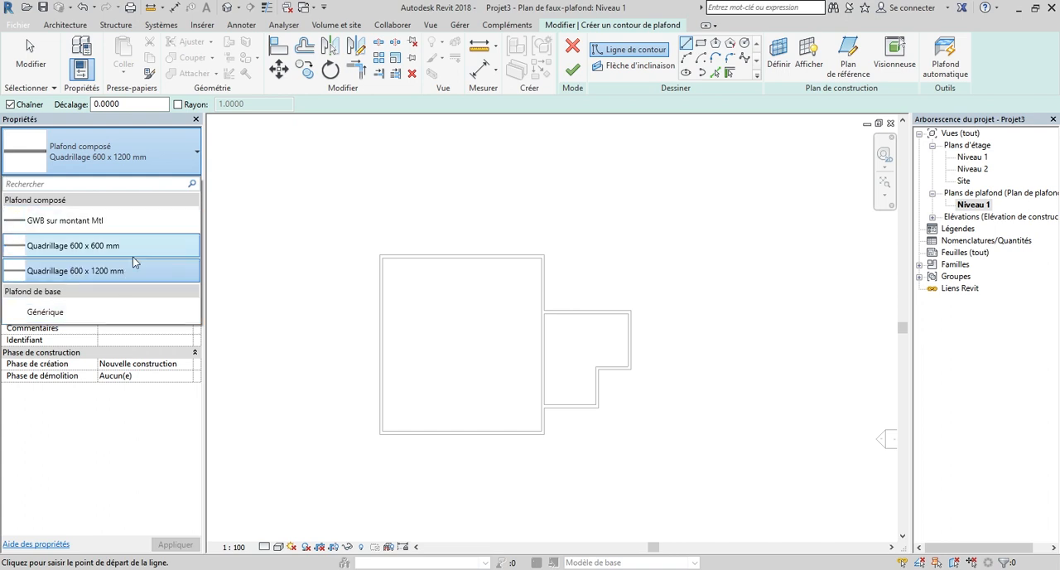
left_click(126, 271)
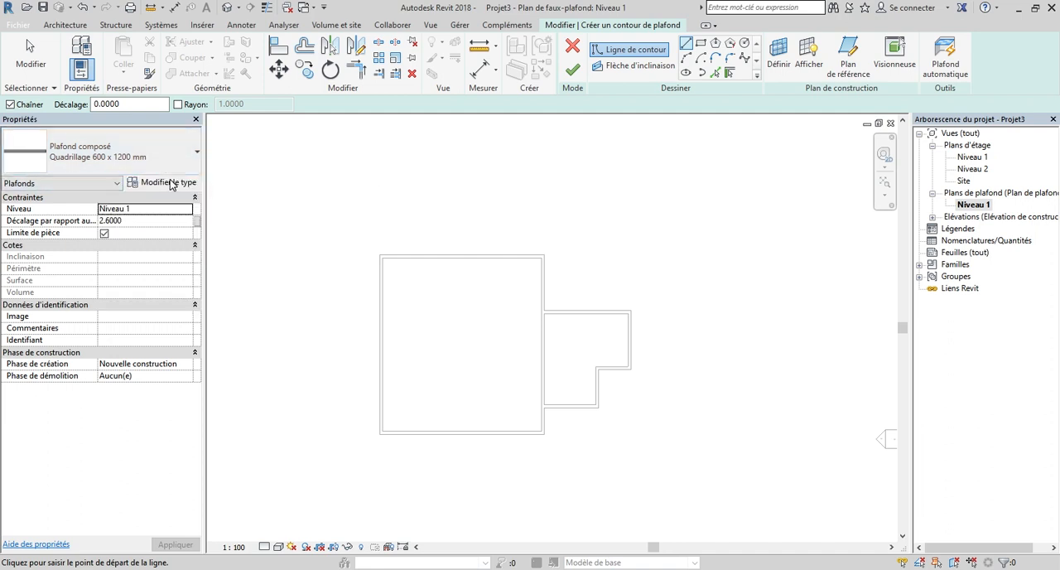
left_click(170, 183)
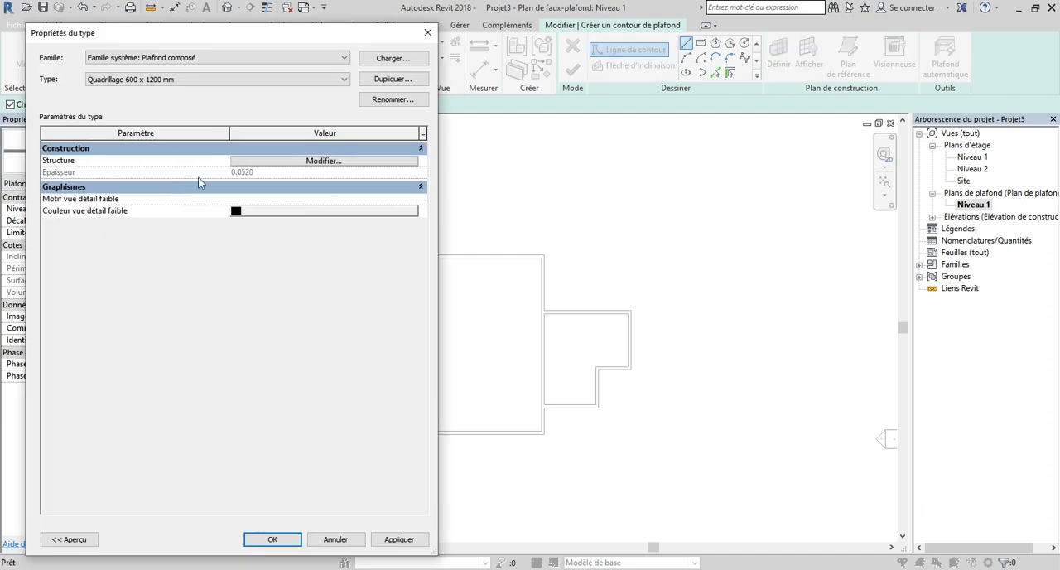
left_click(346, 162)
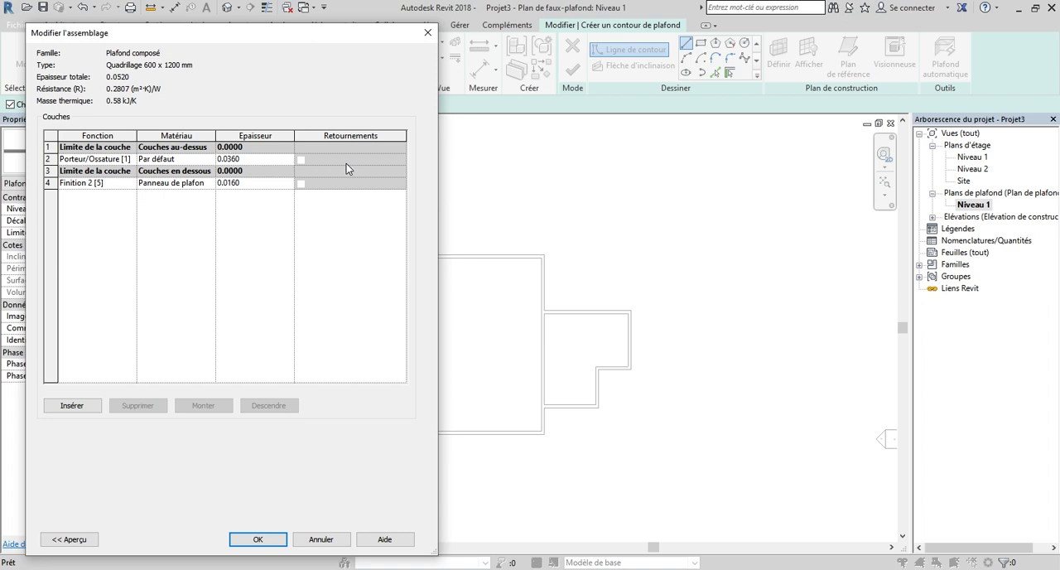
left_click_drag(264, 44, 279, 95)
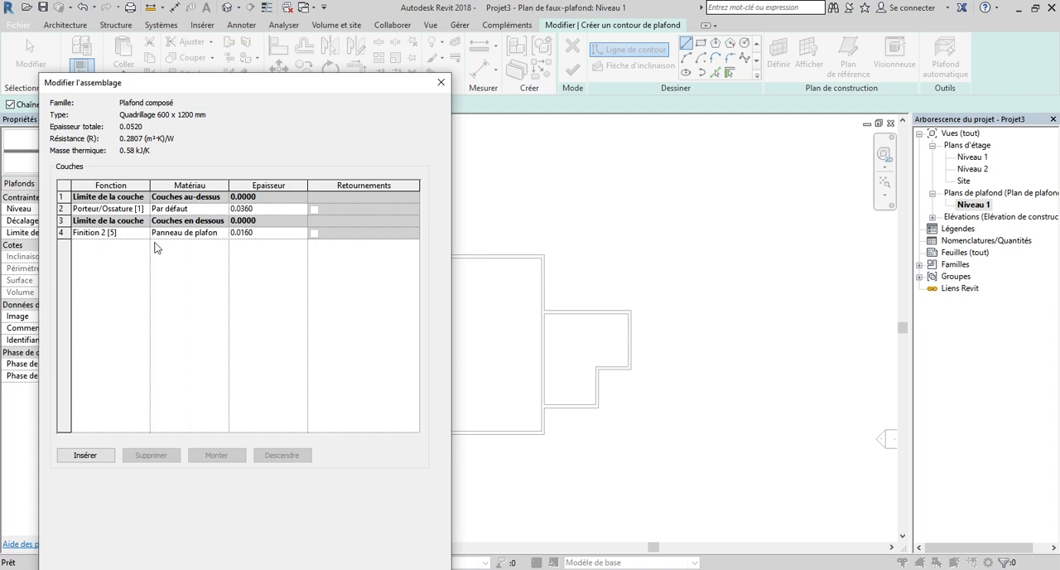
Step: Examine the graphics and surface pattern of the Finition 2 layer's material, then close the ceiling type settings
left_click(225, 236)
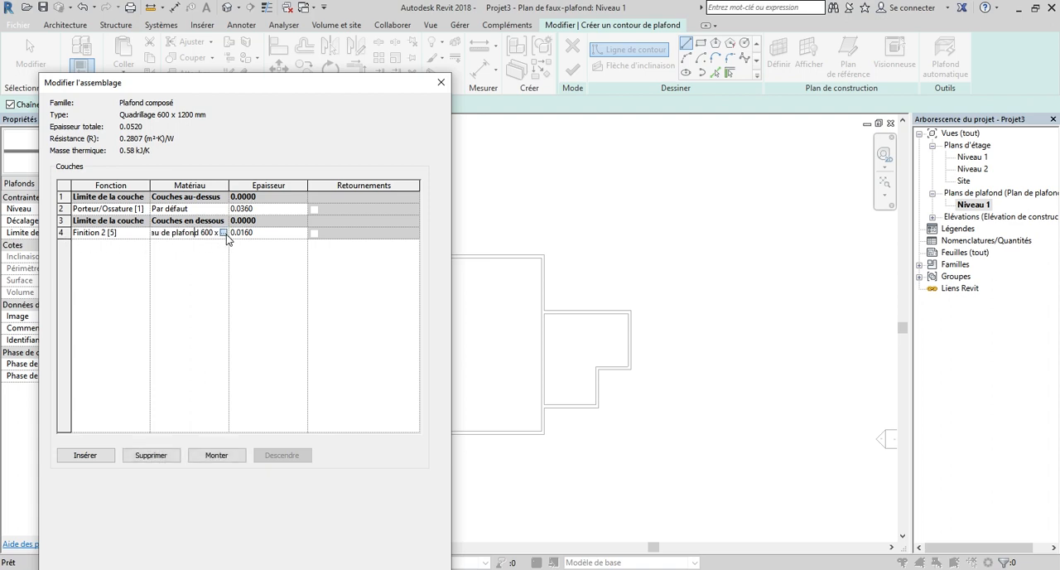
left_click(225, 235)
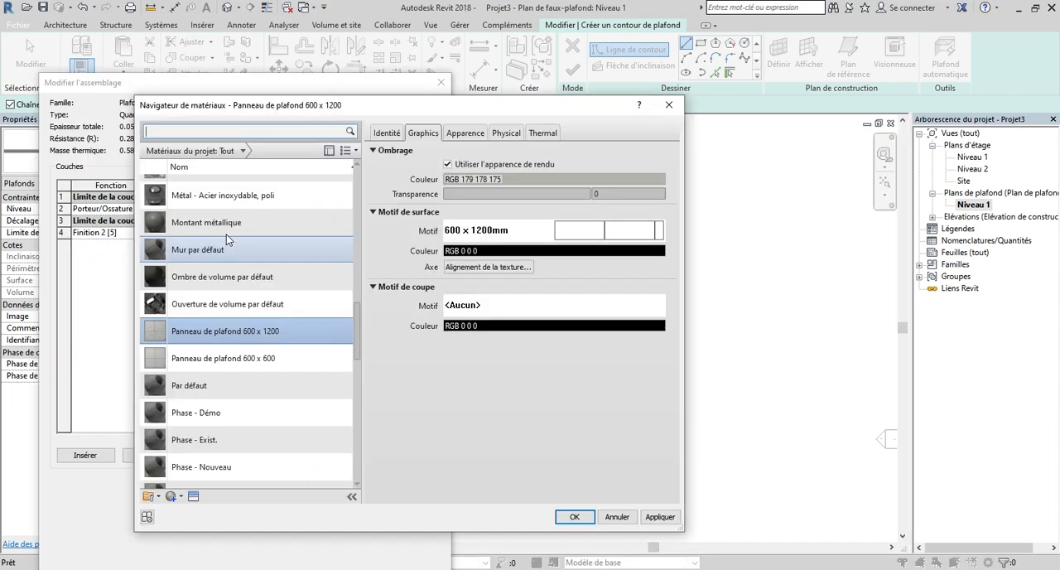
scroll(217, 398, "up", 1)
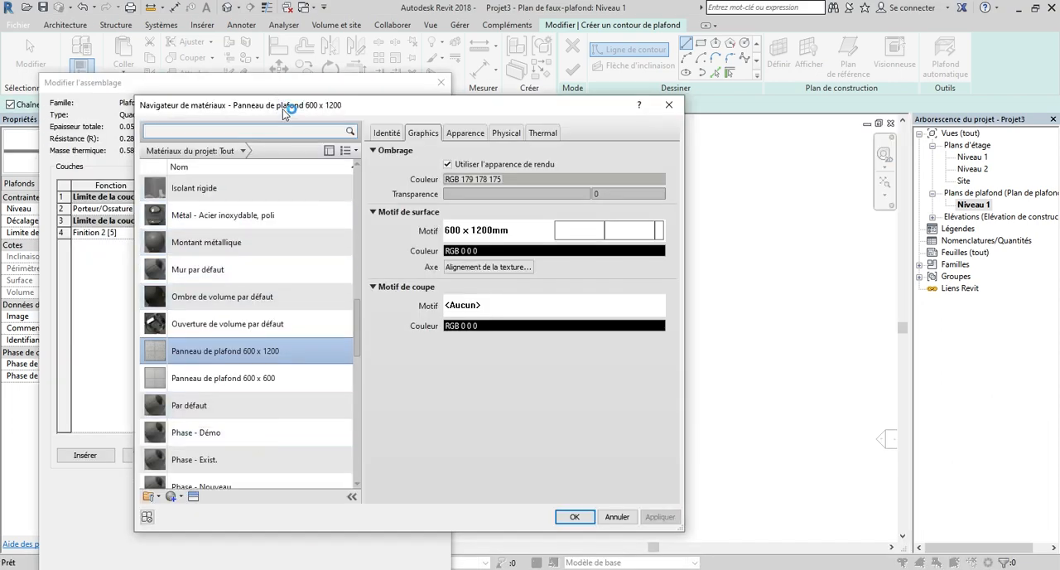
left_click_drag(281, 108, 287, 89)
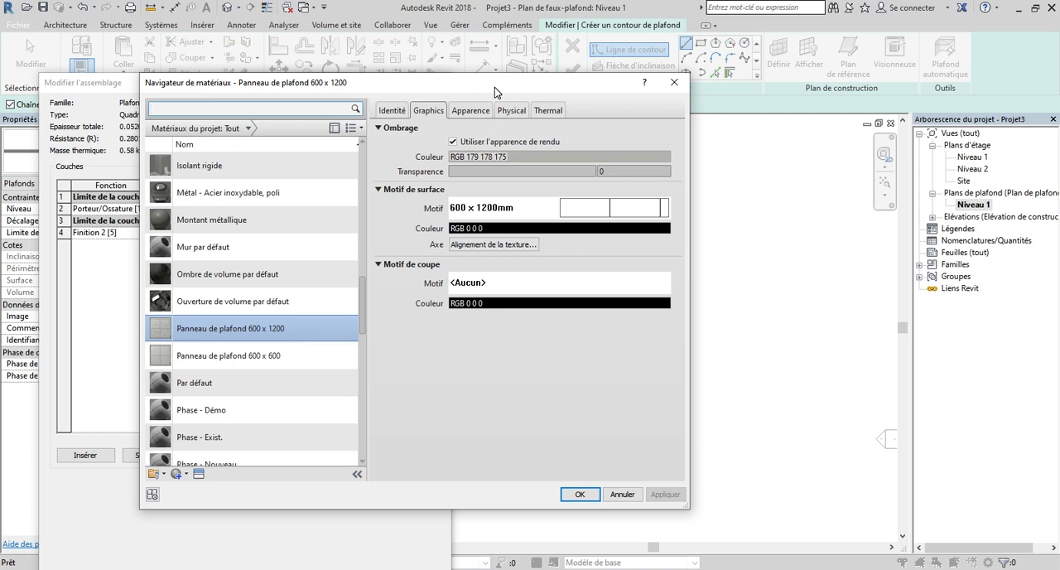
left_click_drag(495, 87, 494, 101)
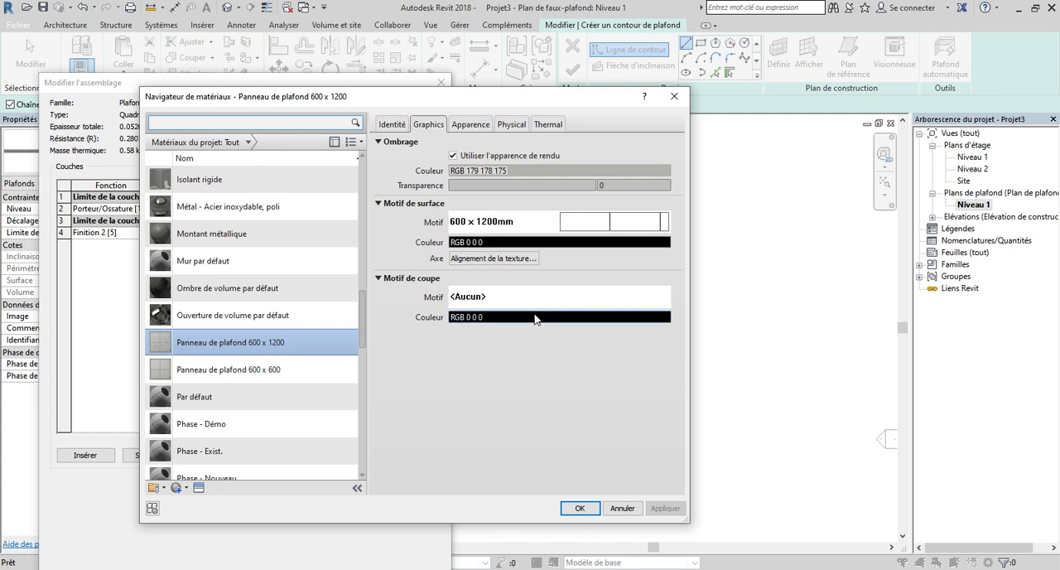
left_click(579, 508)
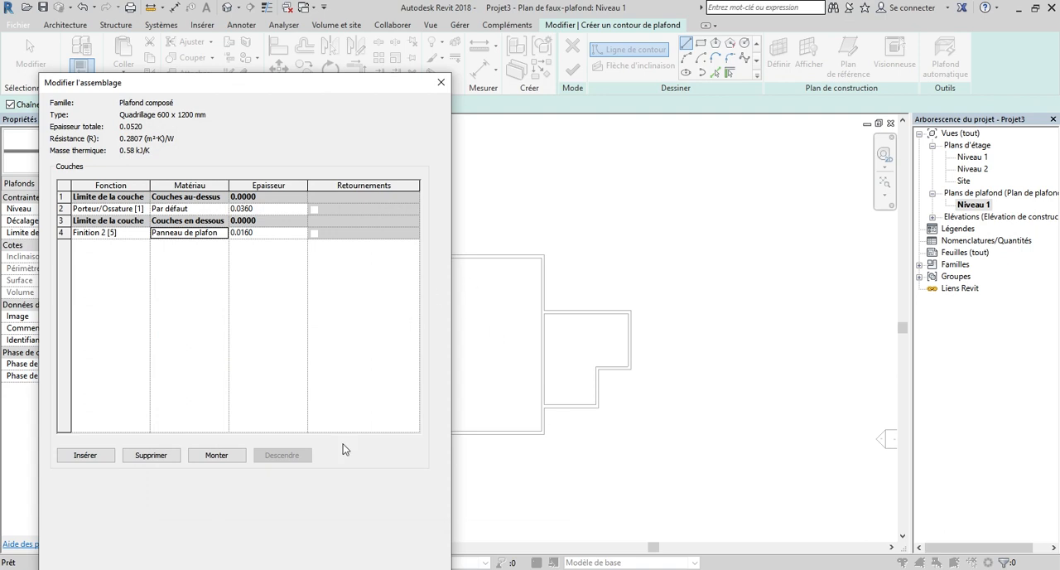
key("Return")
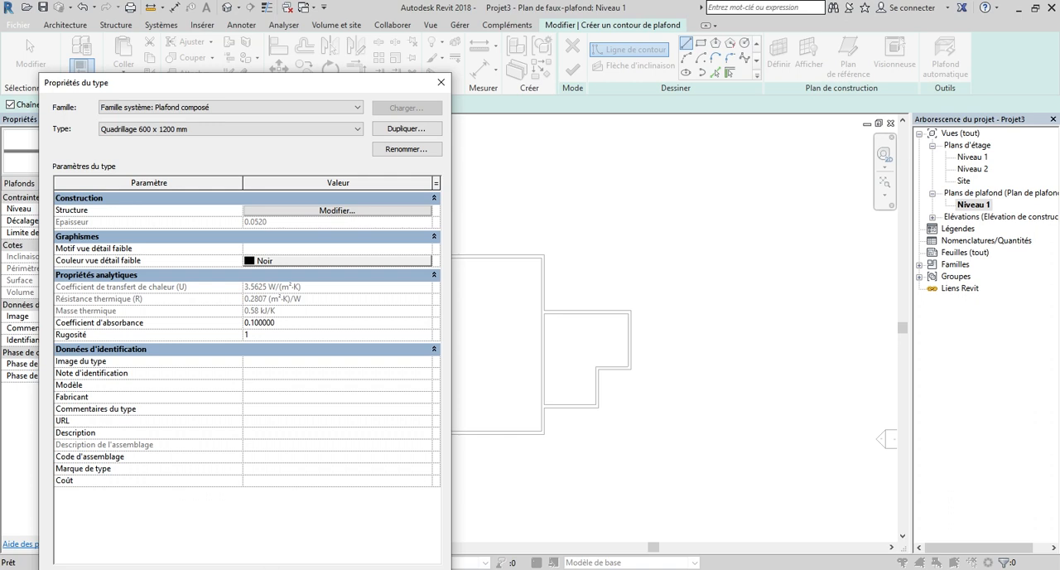
key("Return")
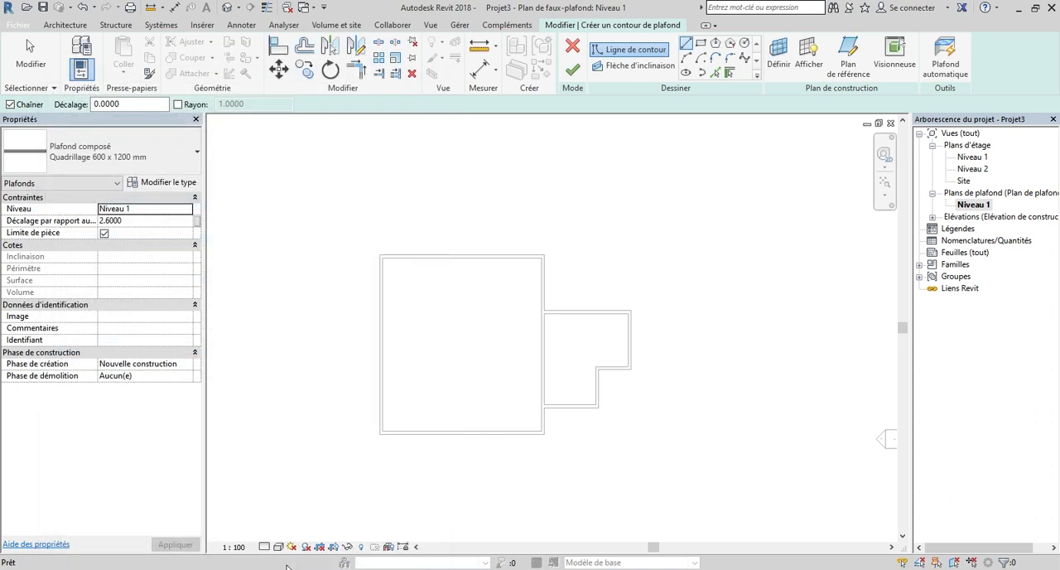
Step: Discard the empty ceiling boundary sketch
scroll(334, 289, "down", 1)
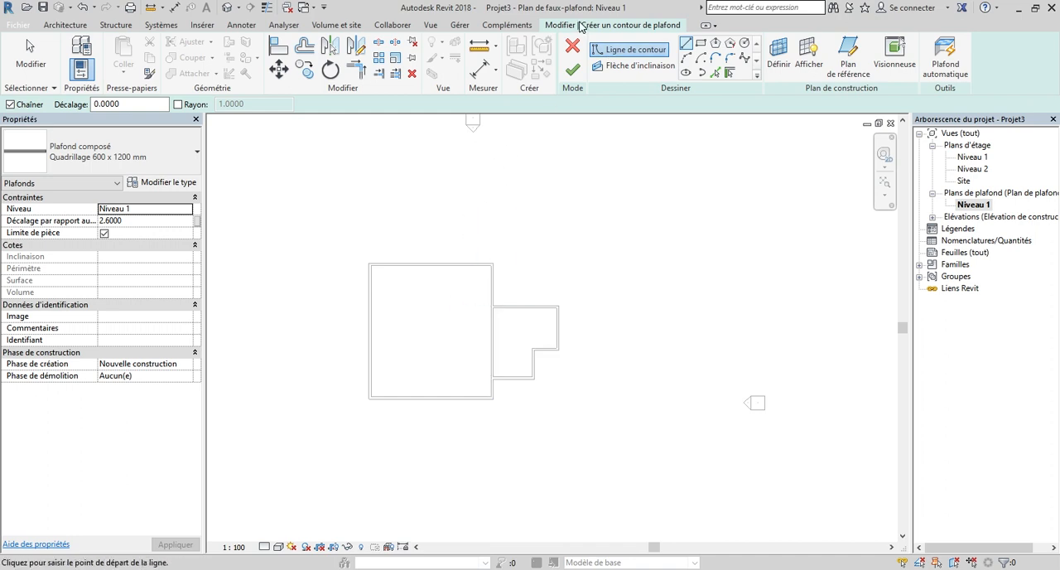
left_click(572, 48)
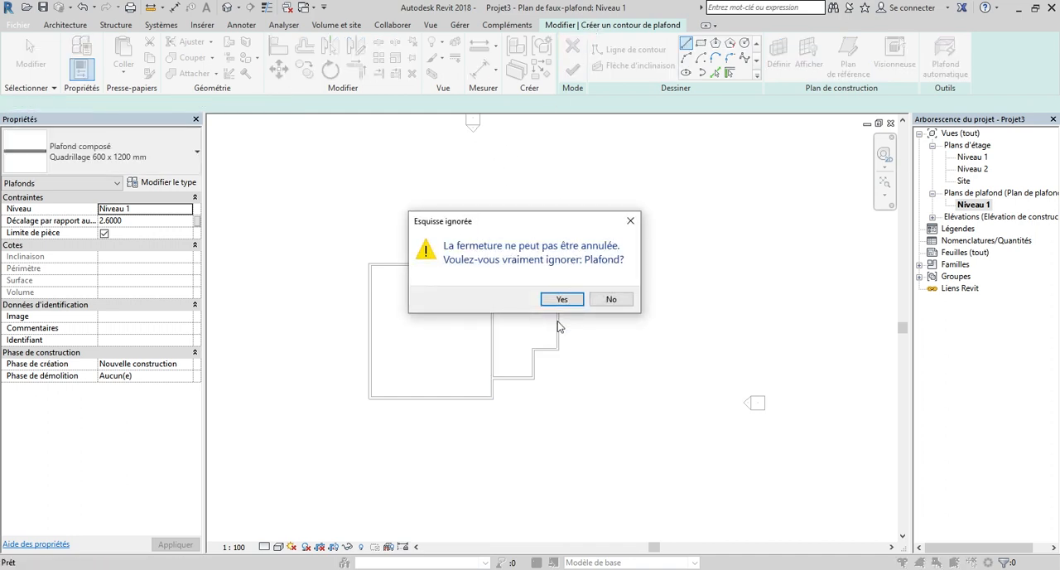
left_click(561, 303)
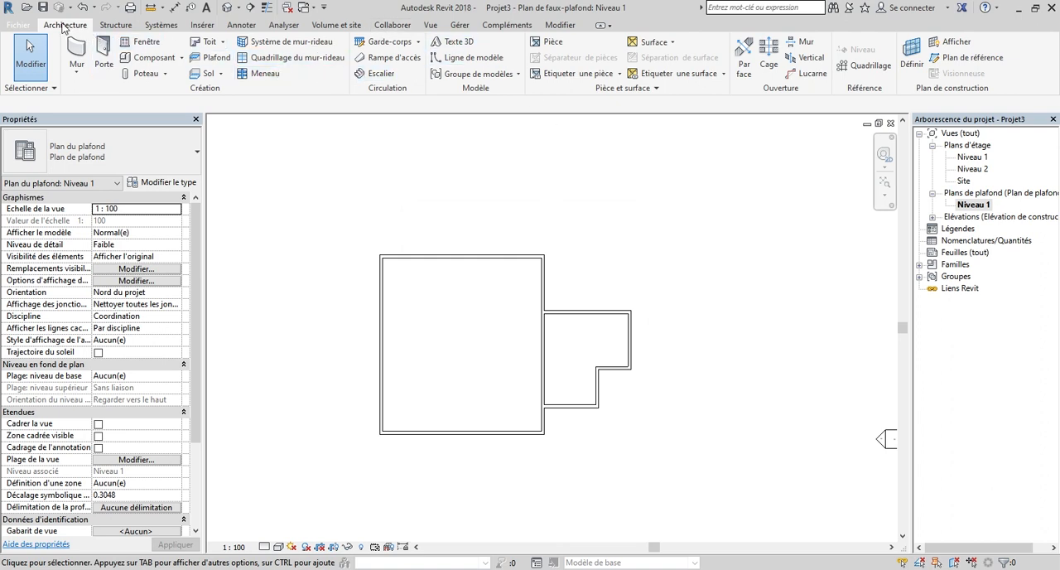
Step: Place automatic Quadrillage 600 x 1200 mm ceilings in the large rectangular room and the L-shaped room
left_click(211, 58)
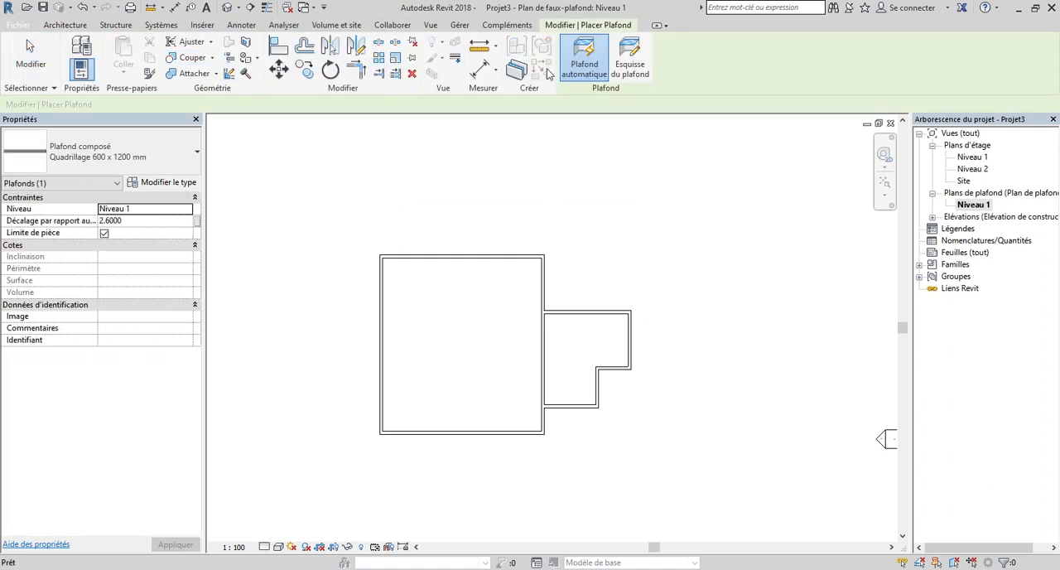
left_click(583, 71)
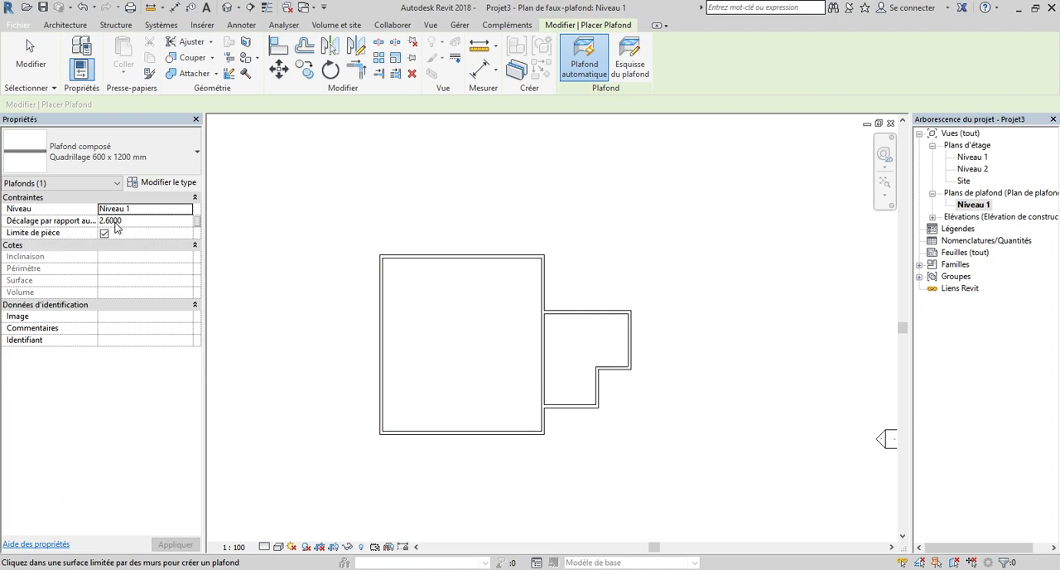
left_click(469, 346)
scroll(575, 354, "up", 2)
left_click(574, 354)
scroll(575, 354, "down", 1)
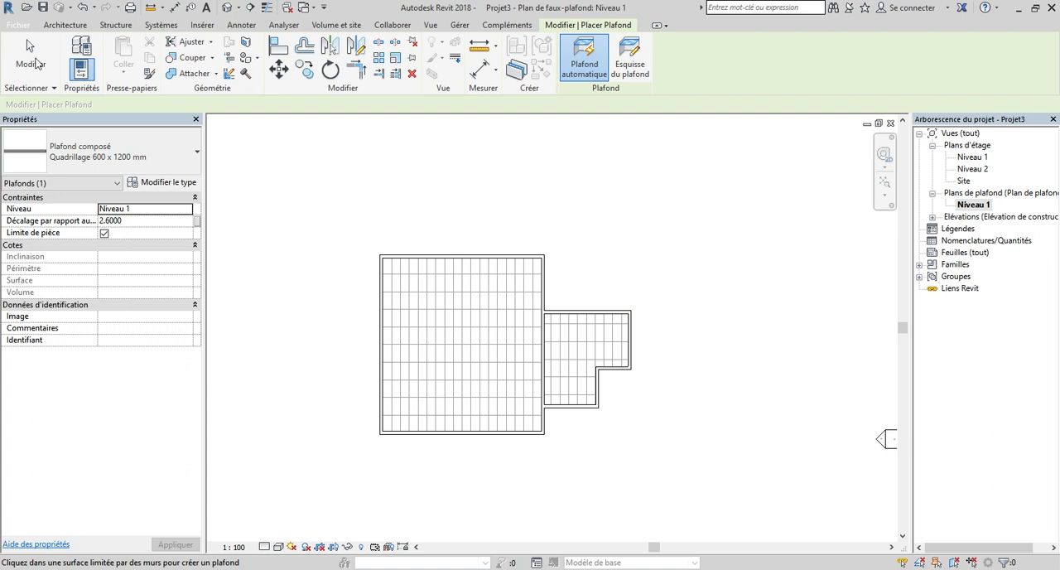
key("Escape")
Step: Enable selecting elements by face so a ceiling can be picked anywhere on its surface
scroll(590, 348, "up", 4)
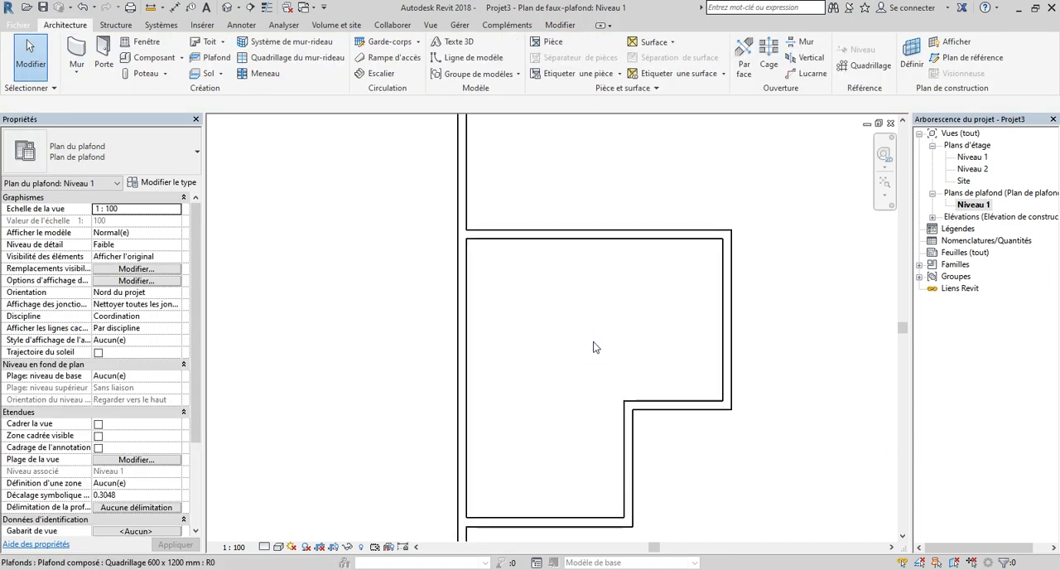
scroll(600, 329, "down", 2)
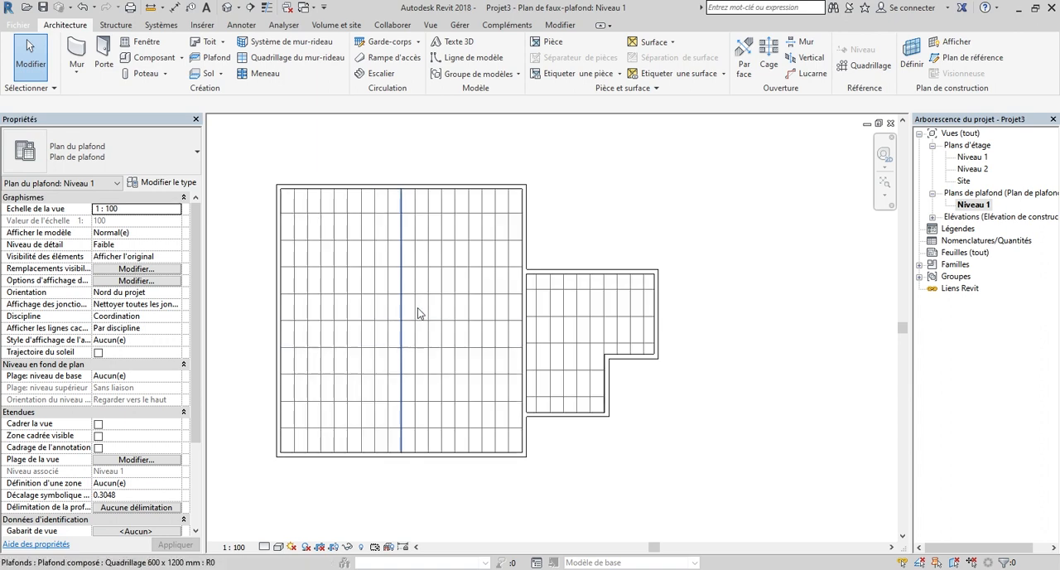
scroll(630, 315, "up", 1)
scroll(580, 322, "down", 3)
scroll(554, 321, "up", 5)
left_click(581, 323)
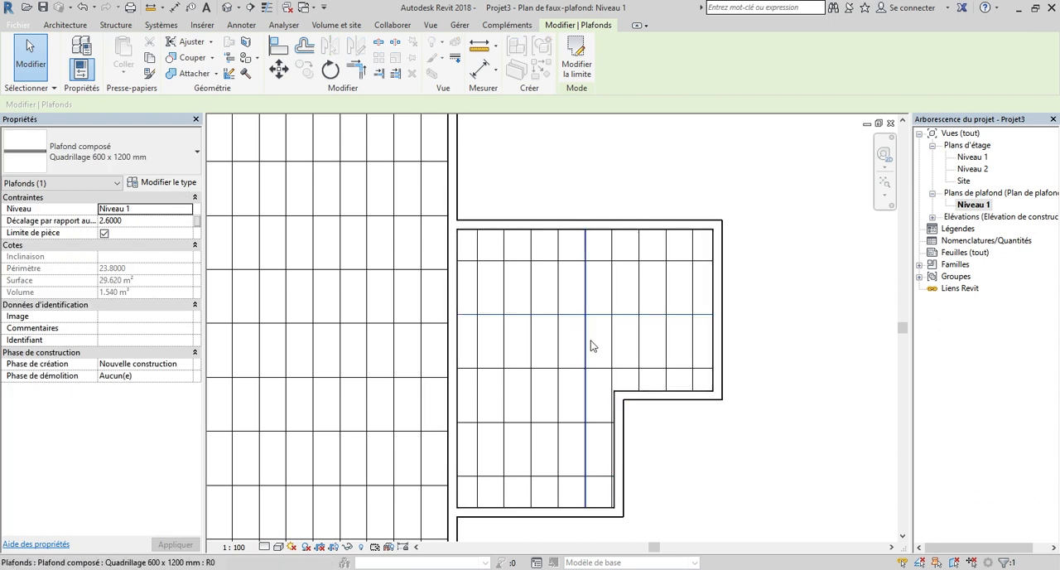
left_click(954, 565)
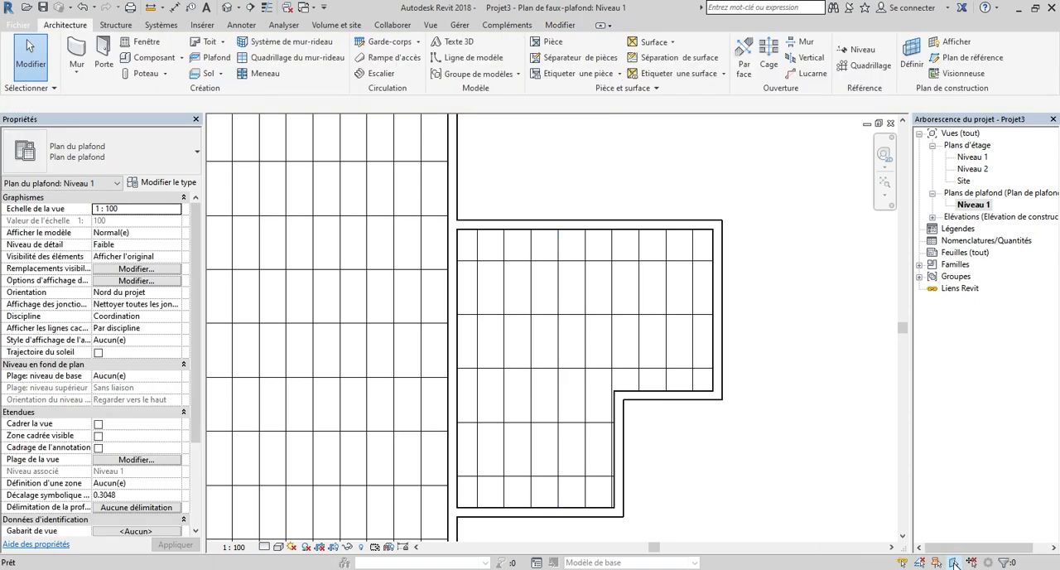
Step: Set the height offset of the L-shaped room's ceiling to 2.4 m from Niveau 1
left_click(600, 340)
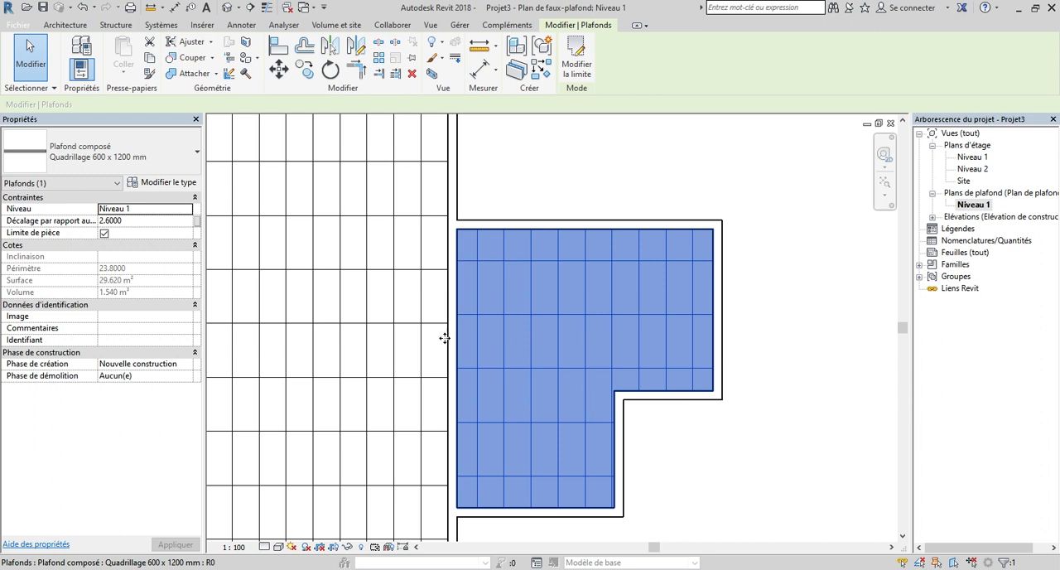
left_click(142, 221)
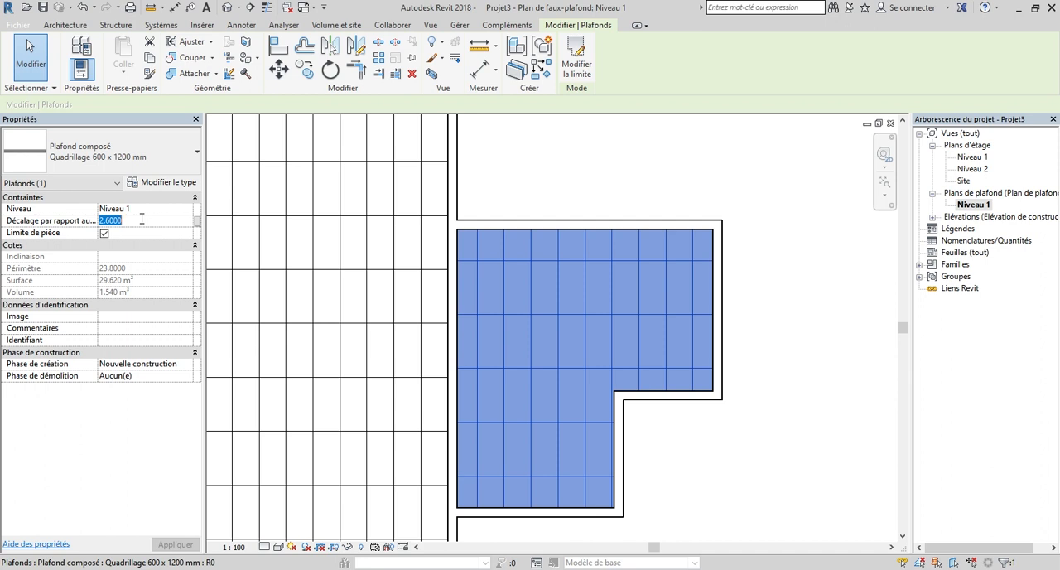
type("2.4")
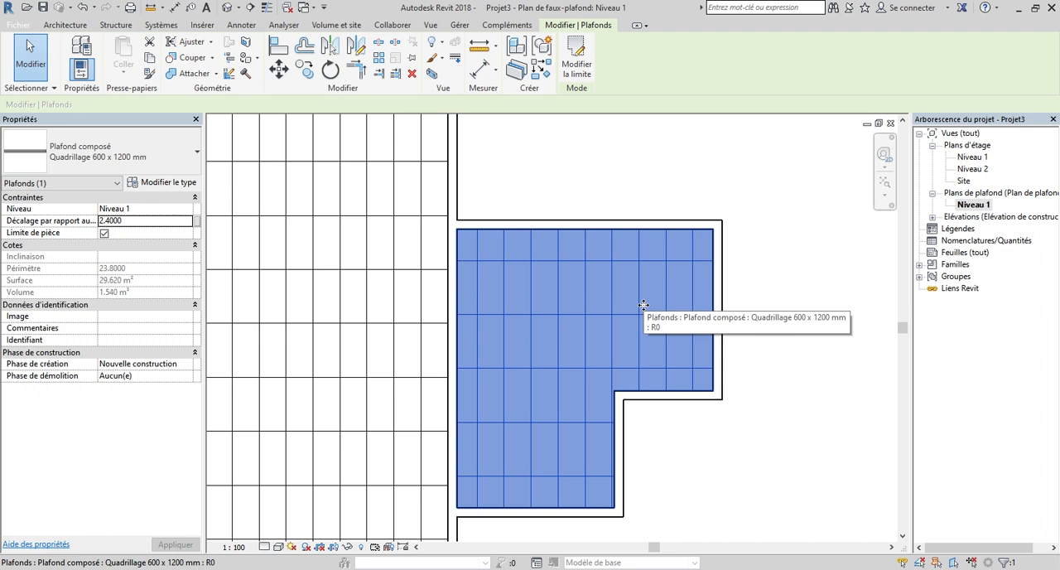
left_click(748, 229)
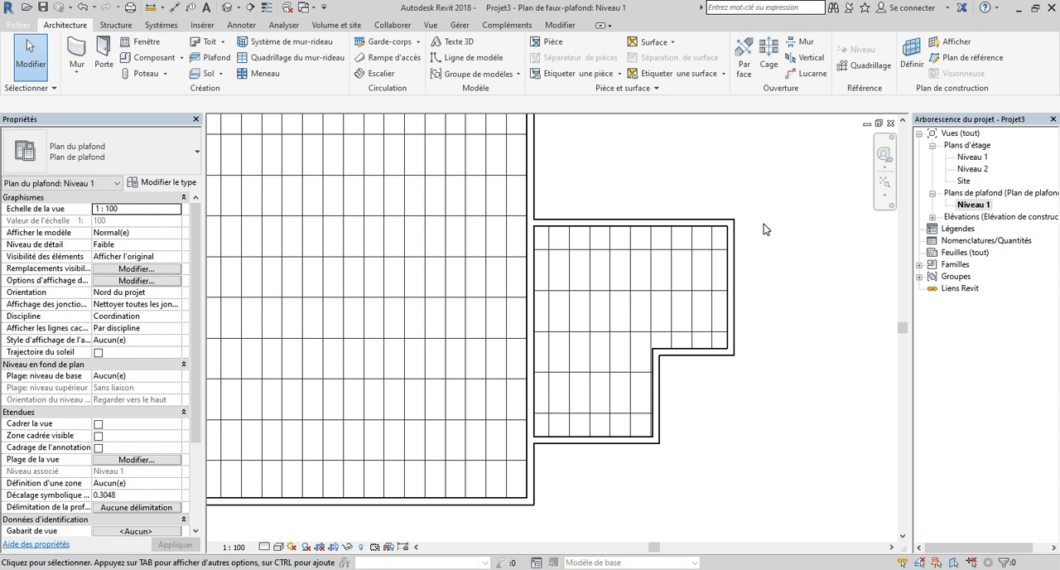
Step: Compare the Niveau 1 floor plan with the Niveau 1 ceiling plan
scroll(646, 249, "down", 5)
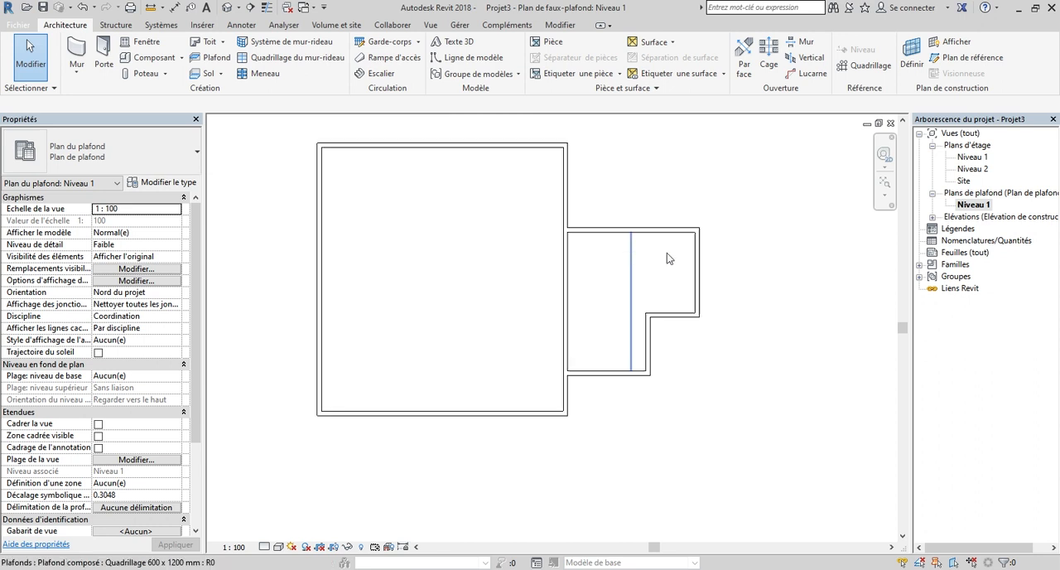
scroll(661, 247, "up", 2)
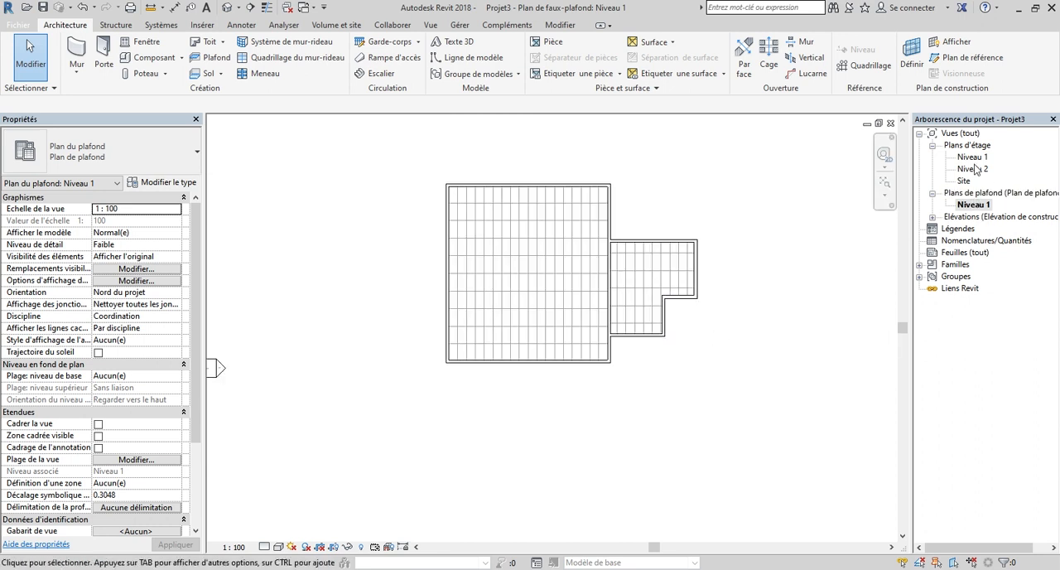
double_click(974, 158)
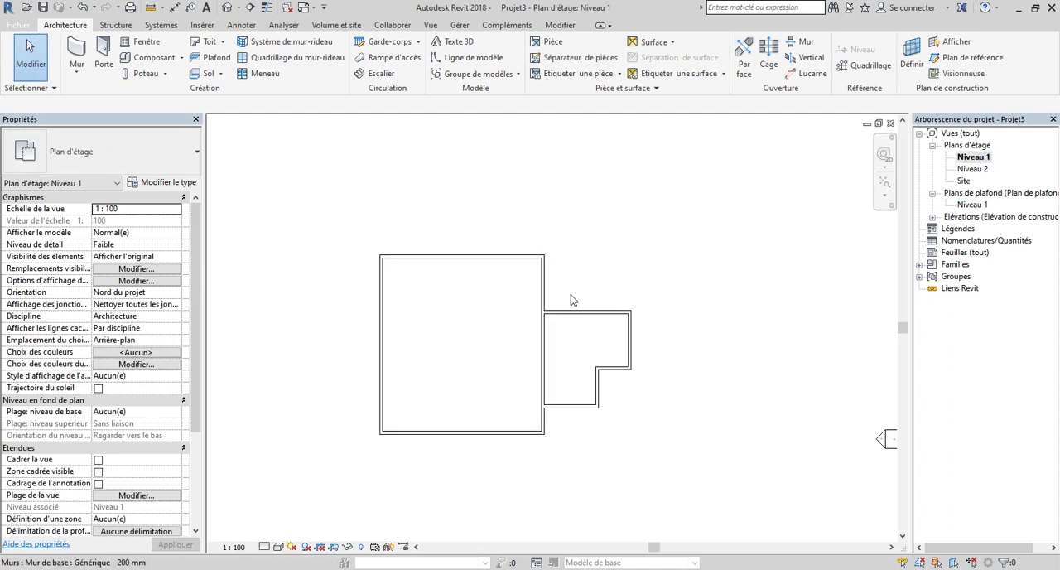
double_click(978, 207)
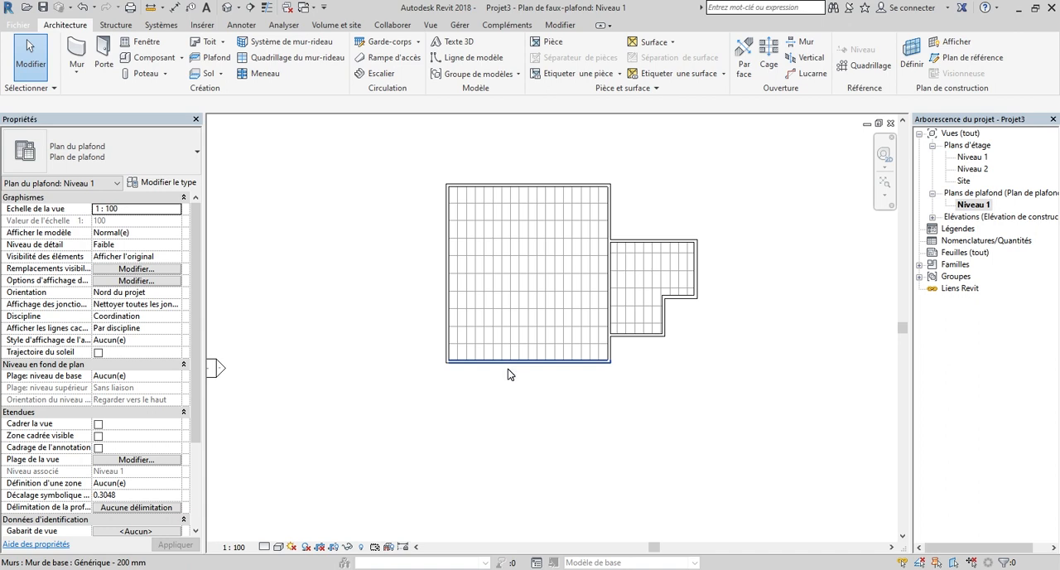
scroll(613, 403, "down", 1)
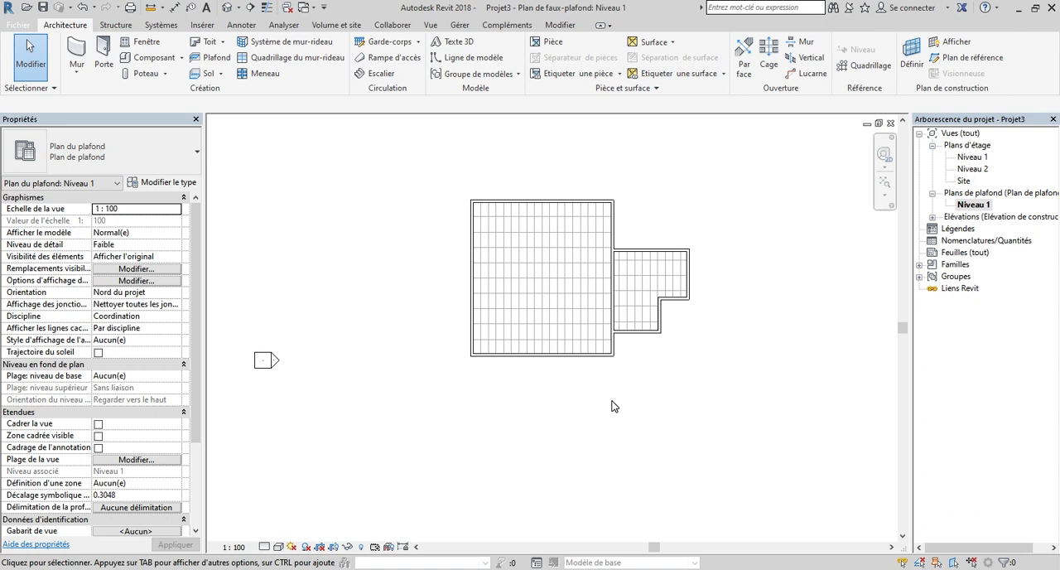
left_click(223, 43)
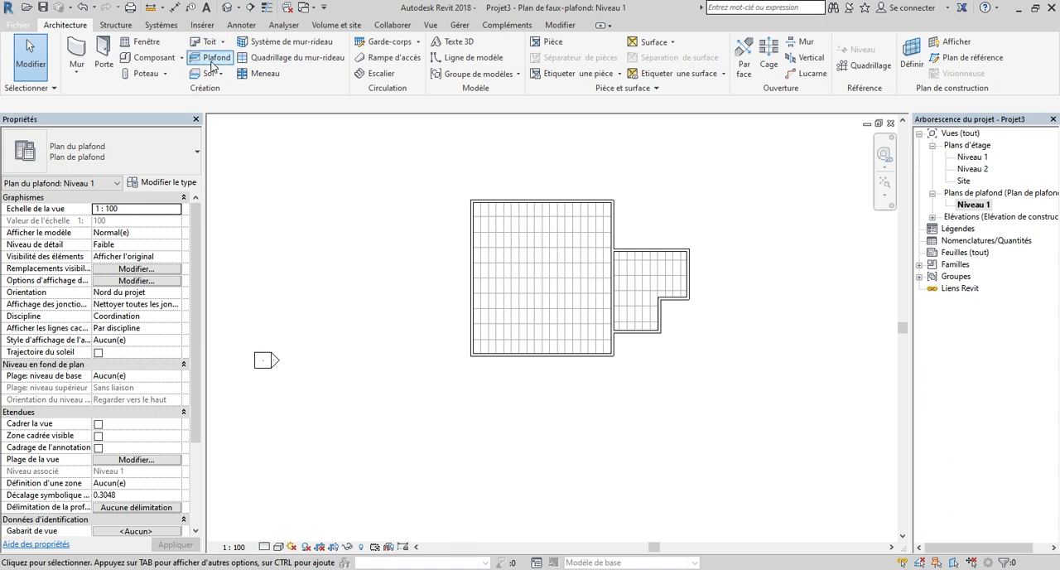
left_click(203, 58)
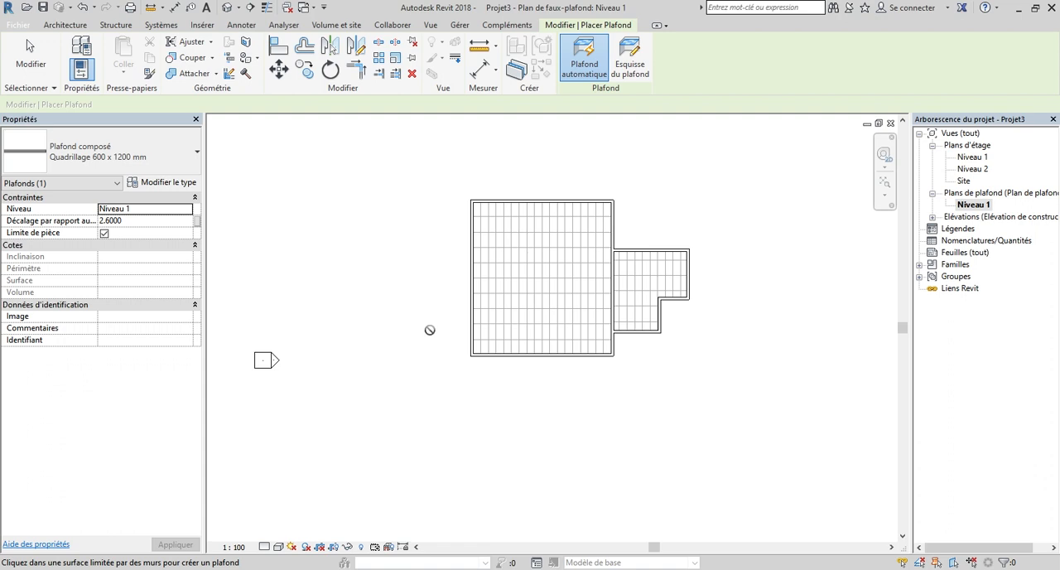
key("Escape")
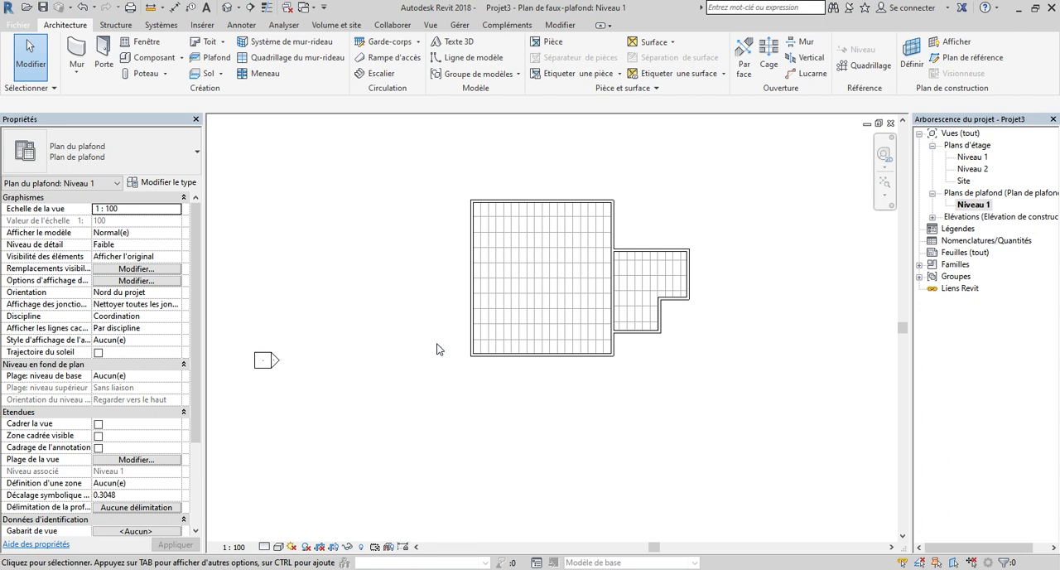
Step: Open the default 3D view and set its visual style to Couleurs uniformes
left_click(226, 9)
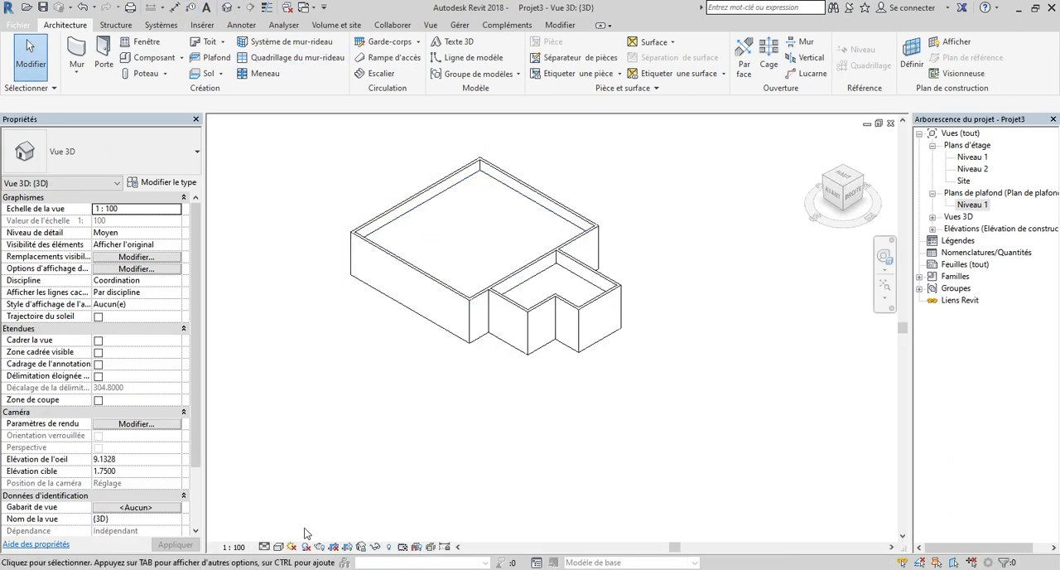
left_click(278, 546)
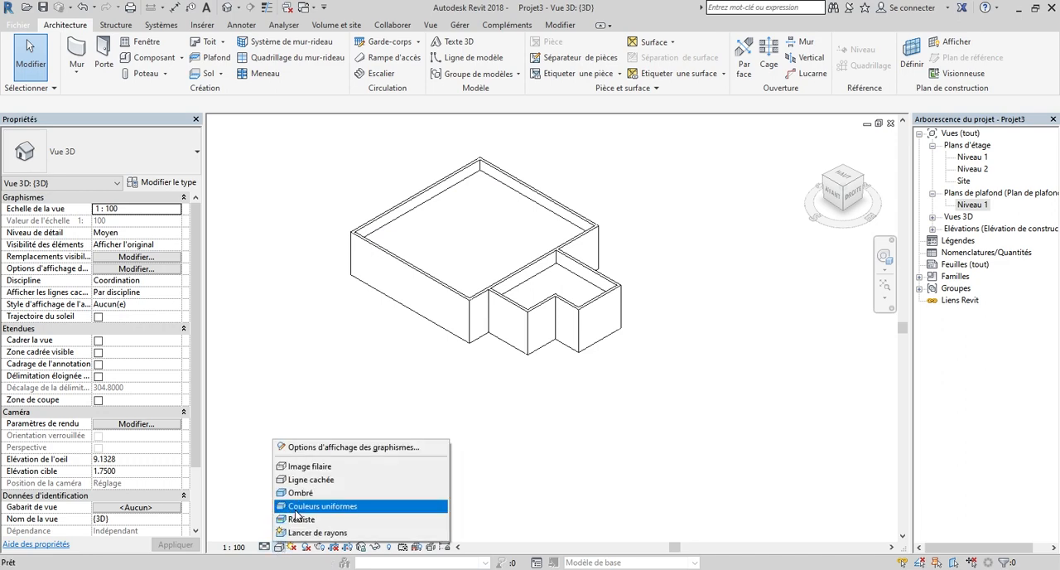
left_click(296, 508)
Step: Select the large rectangular room's ceiling in 3D and orbit the model to examine it
scroll(591, 425, "up", 3)
scroll(455, 220, "down", 1)
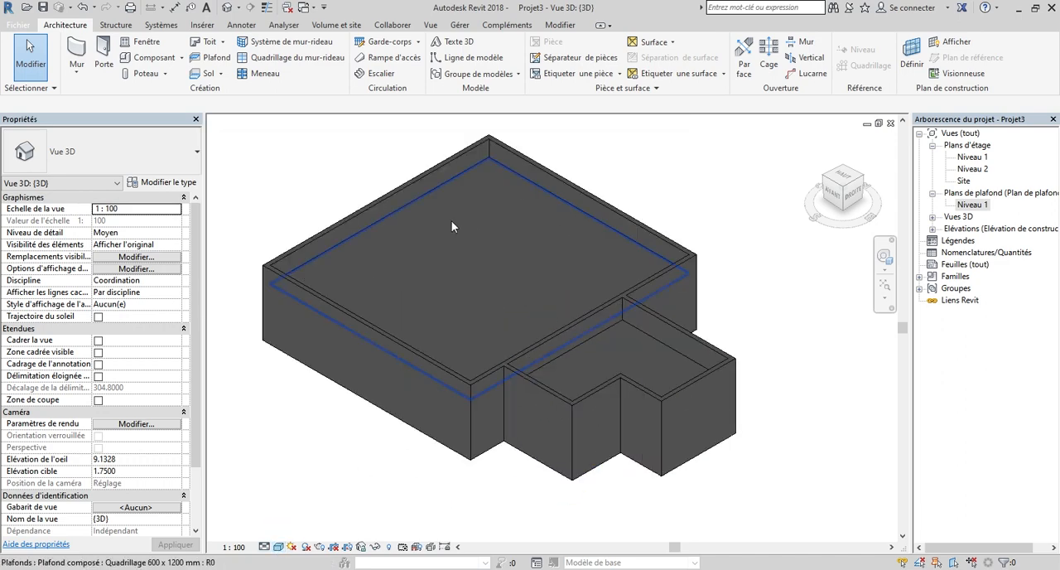
left_click(444, 239)
mouse_move(837, 191)
left_mouse_down()
mouse_move(880, 178)
mouse_move(1003, 199)
mouse_move(1007, 184)
mouse_move(1002, 173)
mouse_move(912, 175)
mouse_move(835, 203)
left_mouse_up()
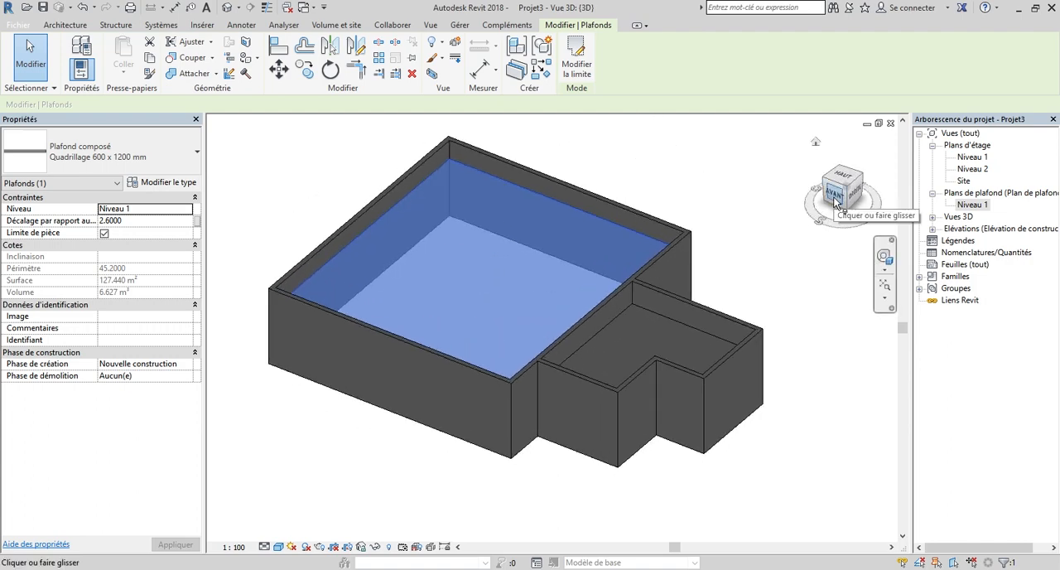